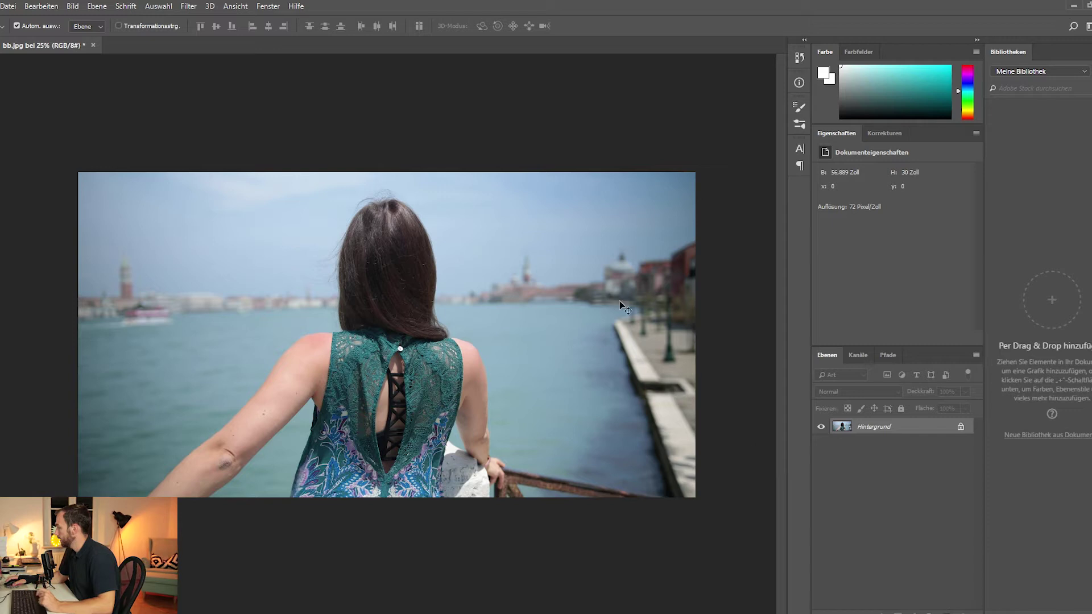
Unlock Hintergrund, undo it to keep it locked, and add a Kanalmixer adjustment layer.
double_click(900, 431)
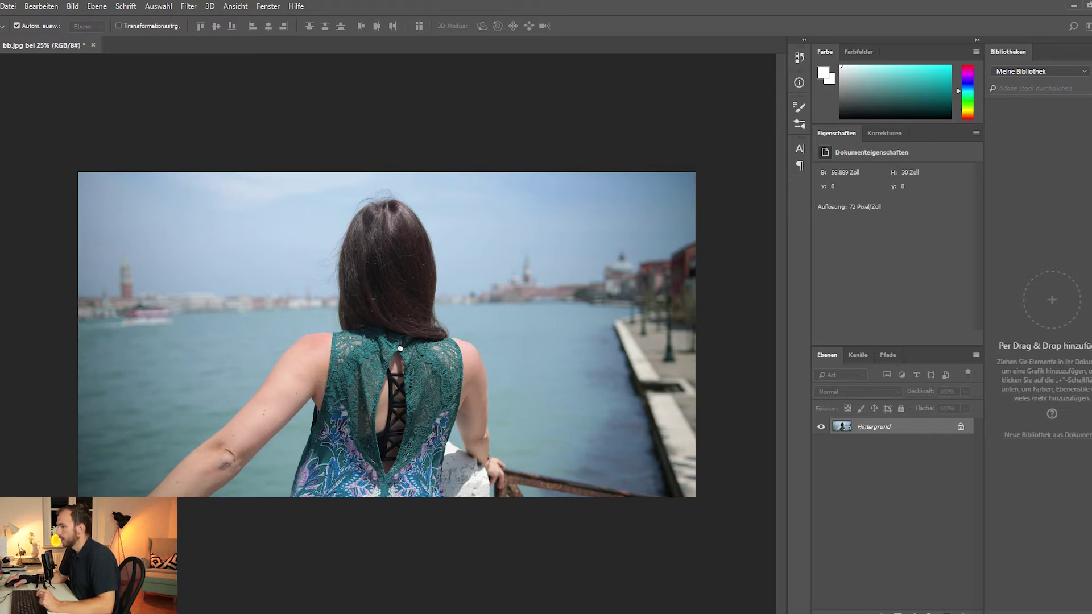
key(Return)
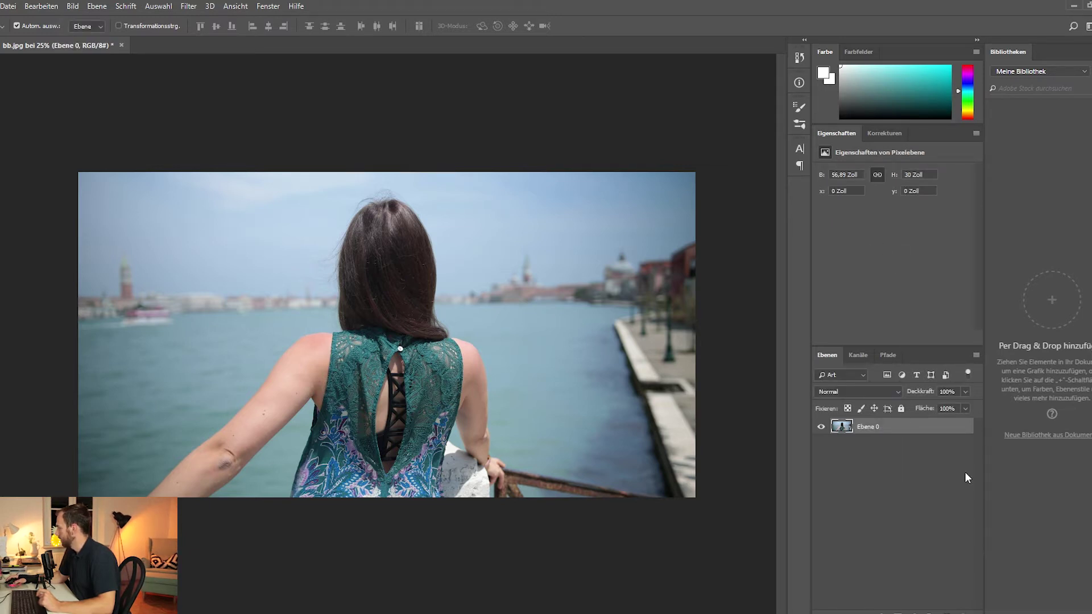
key(ctrl+z)
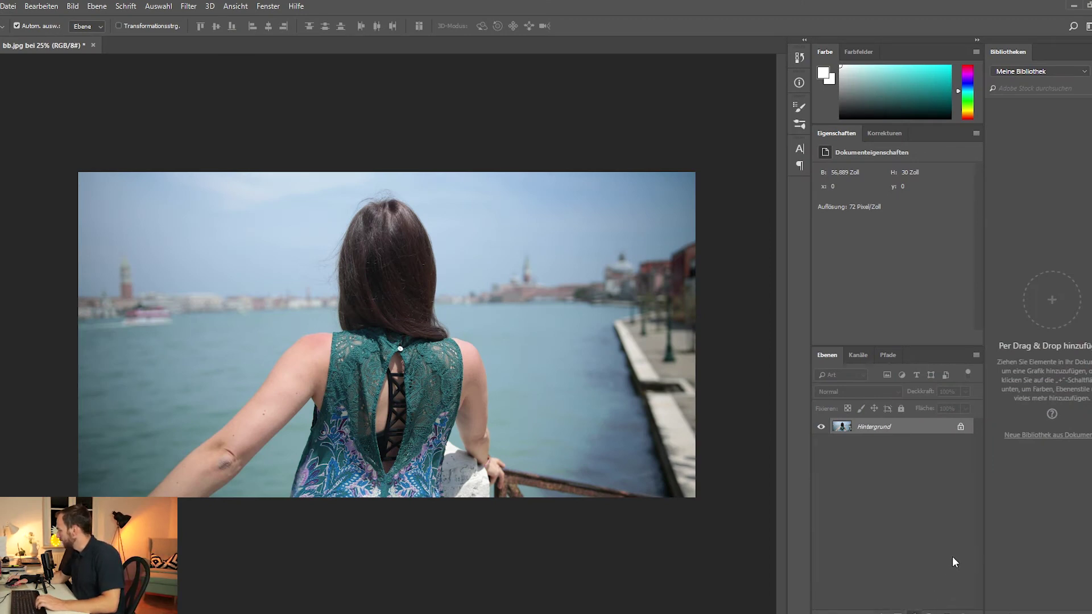
key(F2)
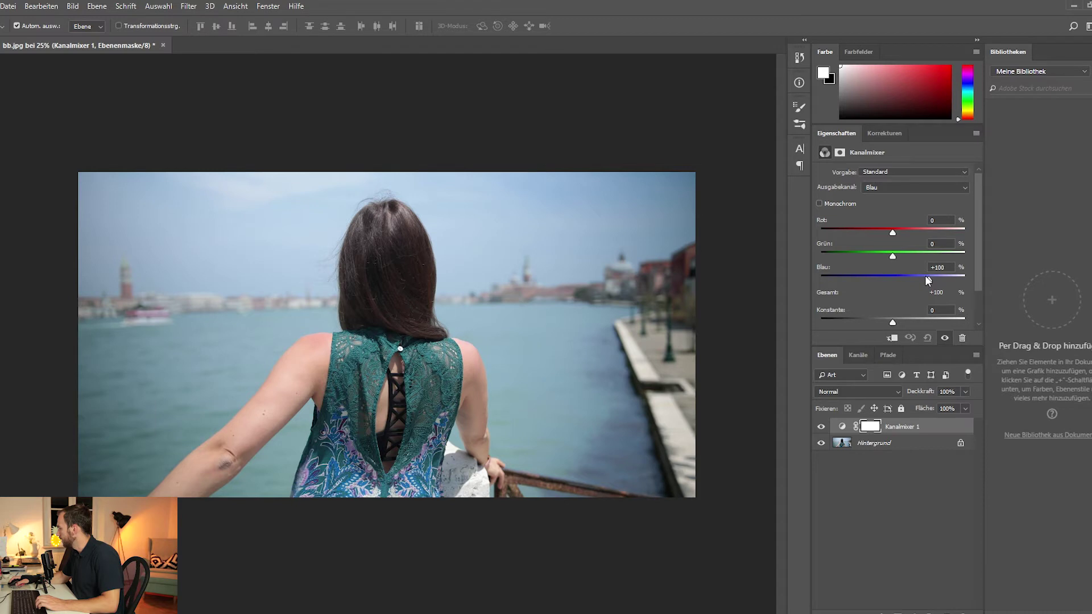
Set the Blau output mix to Grün +82, Blau +10 in Farbe mode, then add Selective Color.
drag(926, 274, 903, 281)
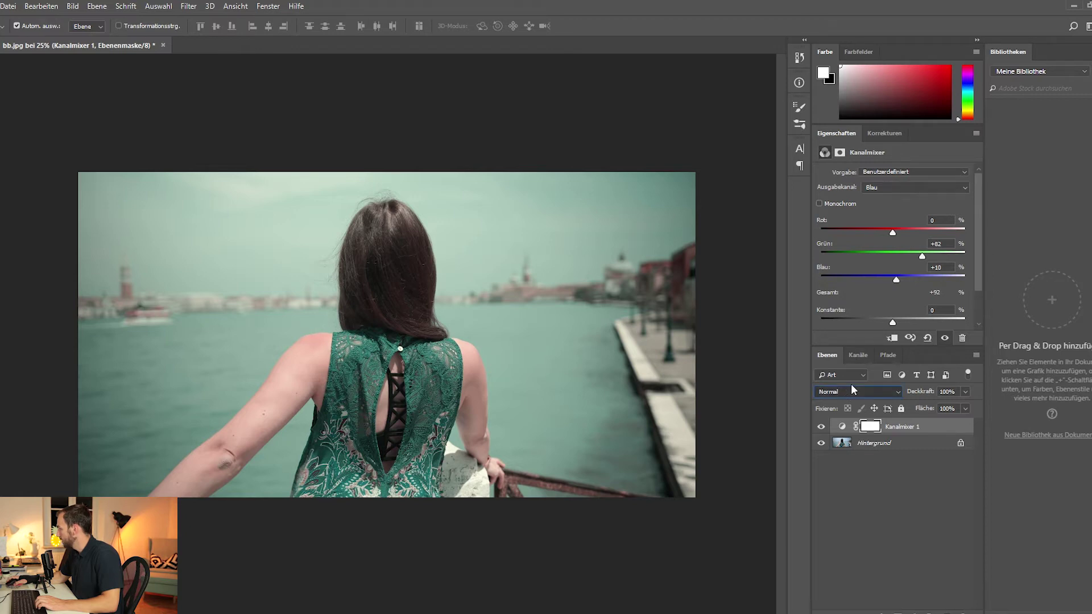
key(shift+alt+c)
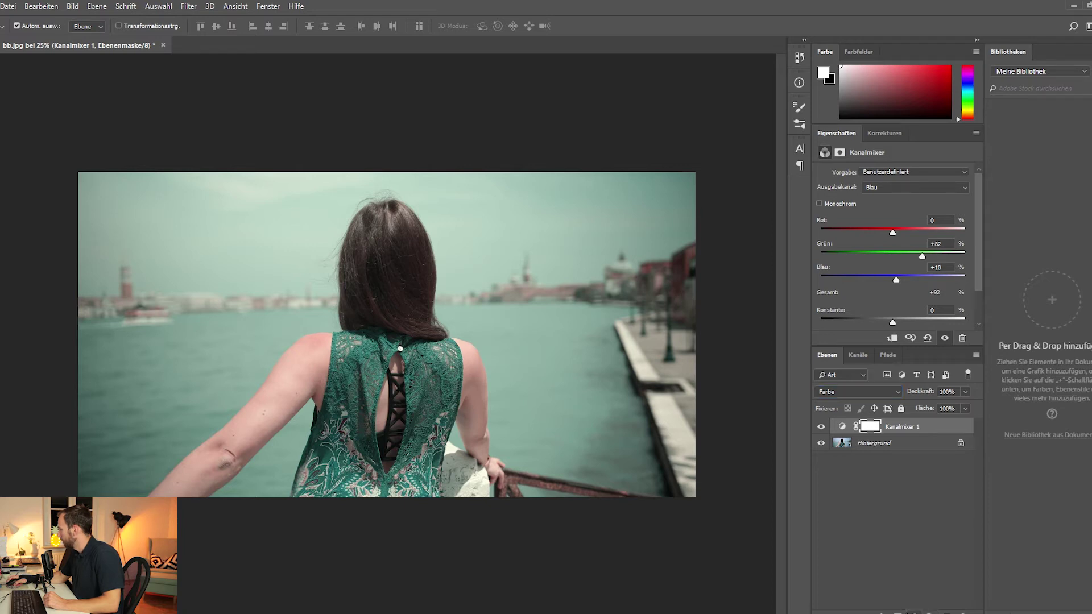
click(949, 609)
click(951, 601)
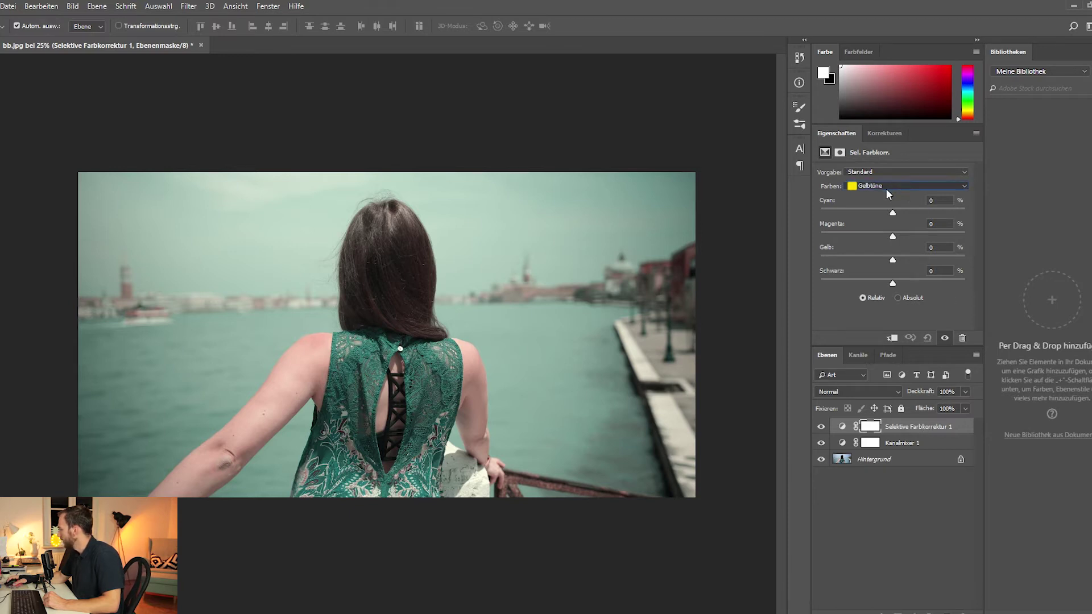
Shift the Selective Color Rottöne by Magenta −23 and Gelb +14.
scroll(886, 189, up, 1)
drag(888, 207, 887, 207)
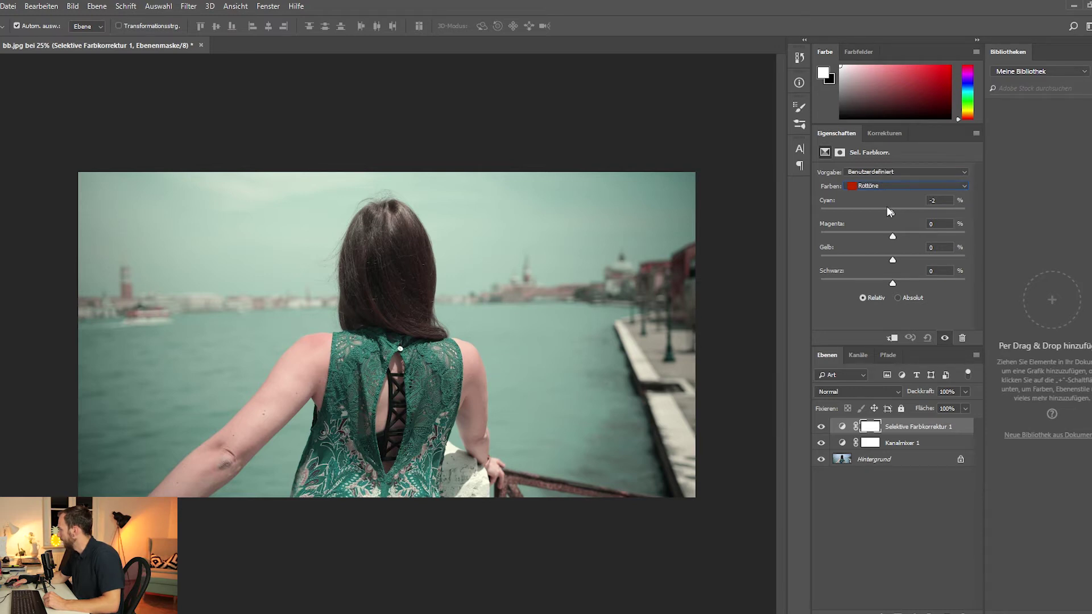
drag(887, 207, 879, 237)
drag(888, 254, 896, 255)
Shift the Gelbtöne by Magenta −14 and Gelb +13, and blend the layer in Farbe mode.
click(909, 186)
click(904, 203)
drag(888, 230, 879, 234)
drag(891, 257, 896, 257)
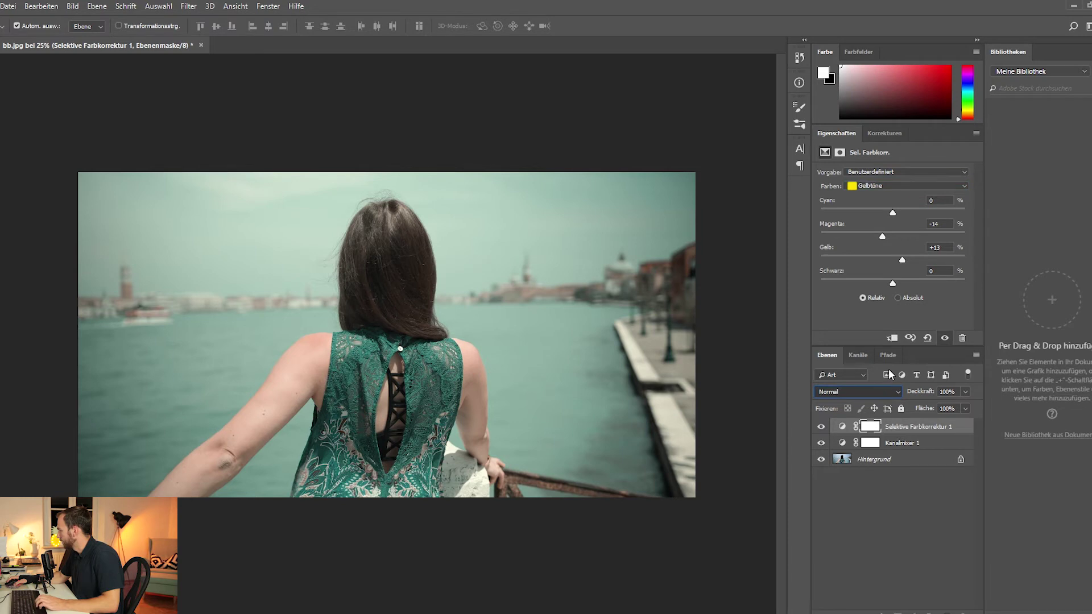
key(shift+alt+c)
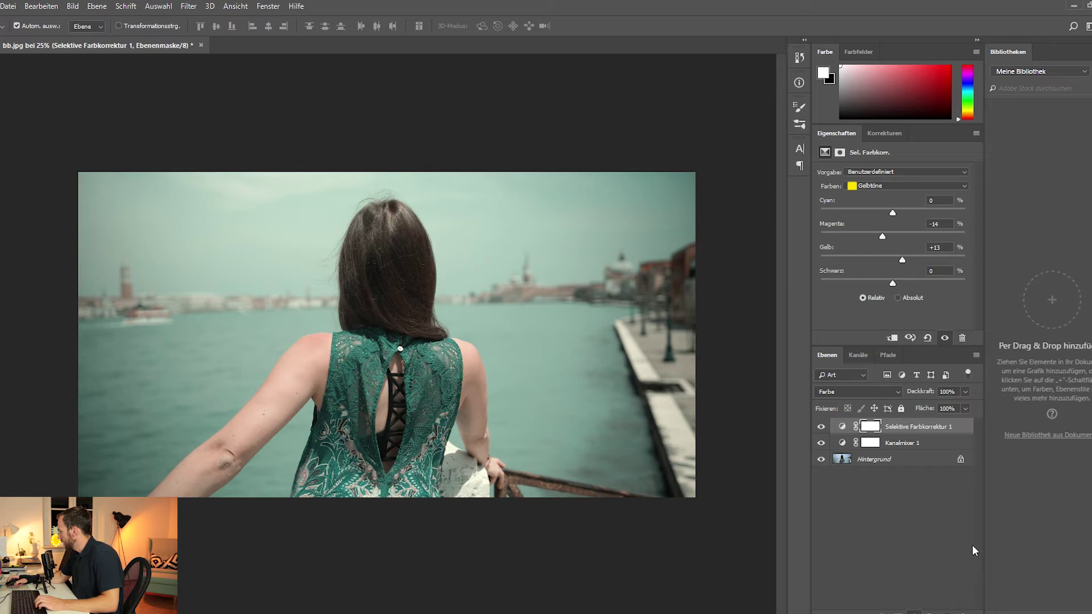
Add a Color Balance layer with Tiefen set to Cyan/Rot −4 and Magenta/Grün +3.
key(ctrl+b)
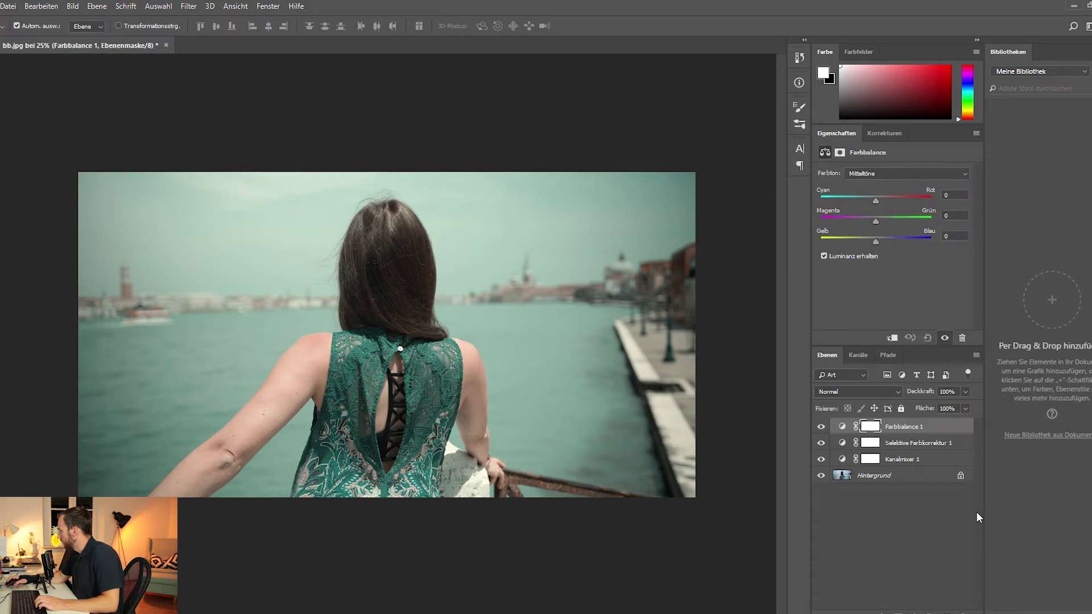
click(899, 172)
scroll(895, 178, up, 1)
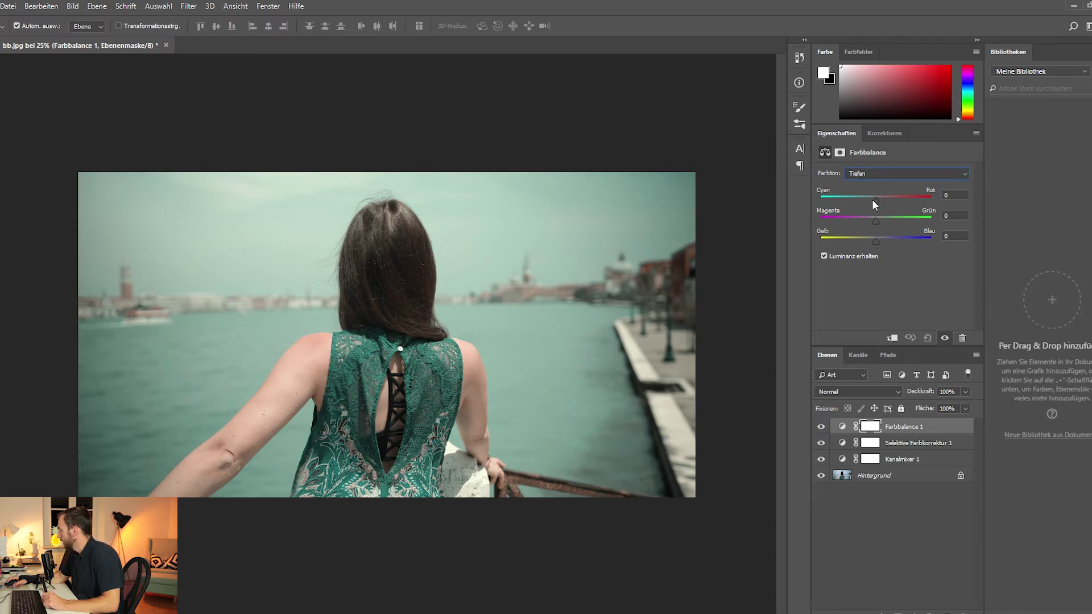
drag(872, 196, 870, 196)
drag(871, 217, 872, 218)
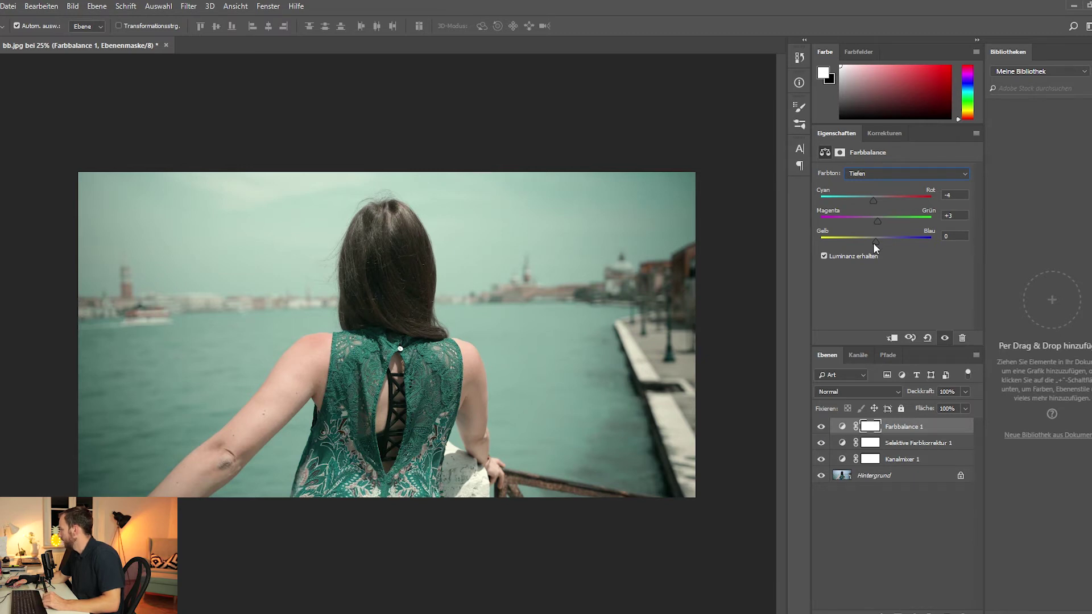
drag(872, 243, 874, 242)
Set Mitteltöne to Cyan/Rot +5 and Gelb/Blau −5, compare before/after, and blend in Farbe mode.
click(901, 172)
click(893, 187)
drag(869, 198, 872, 196)
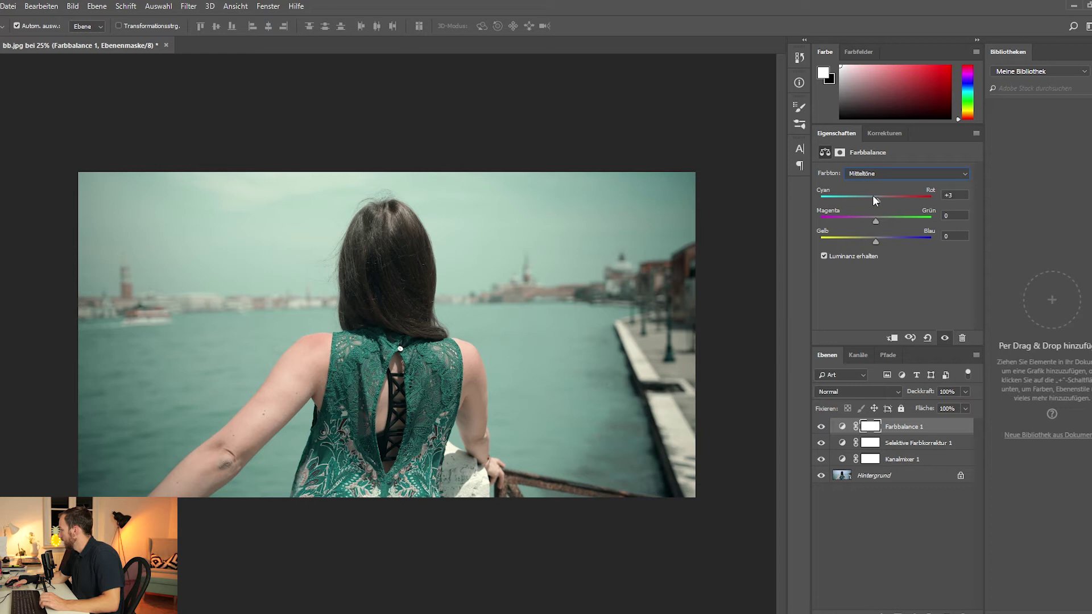
click(872, 238)
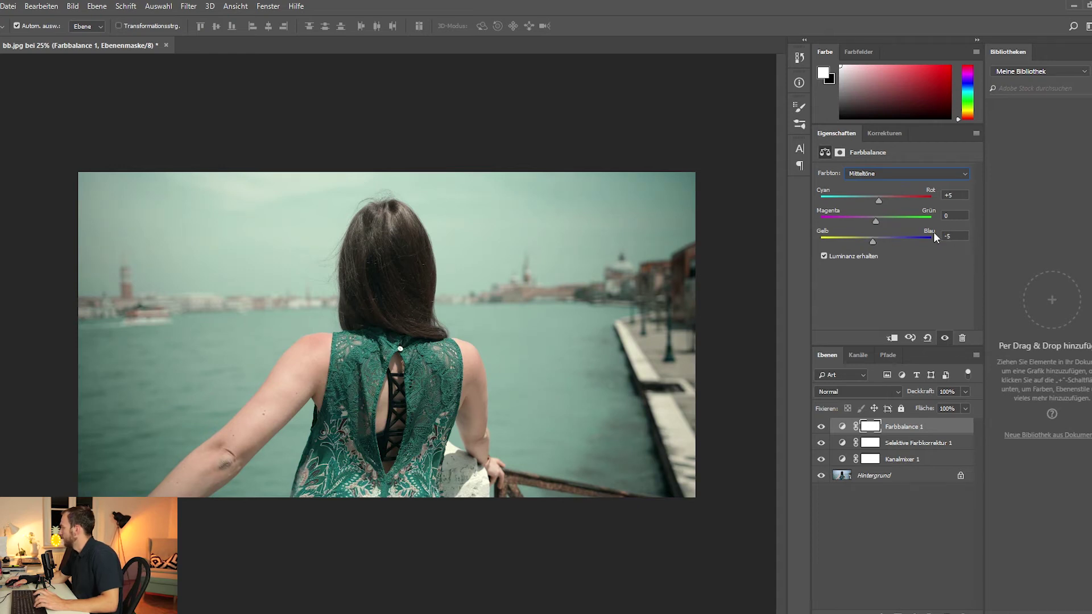
click(823, 426)
click(823, 425)
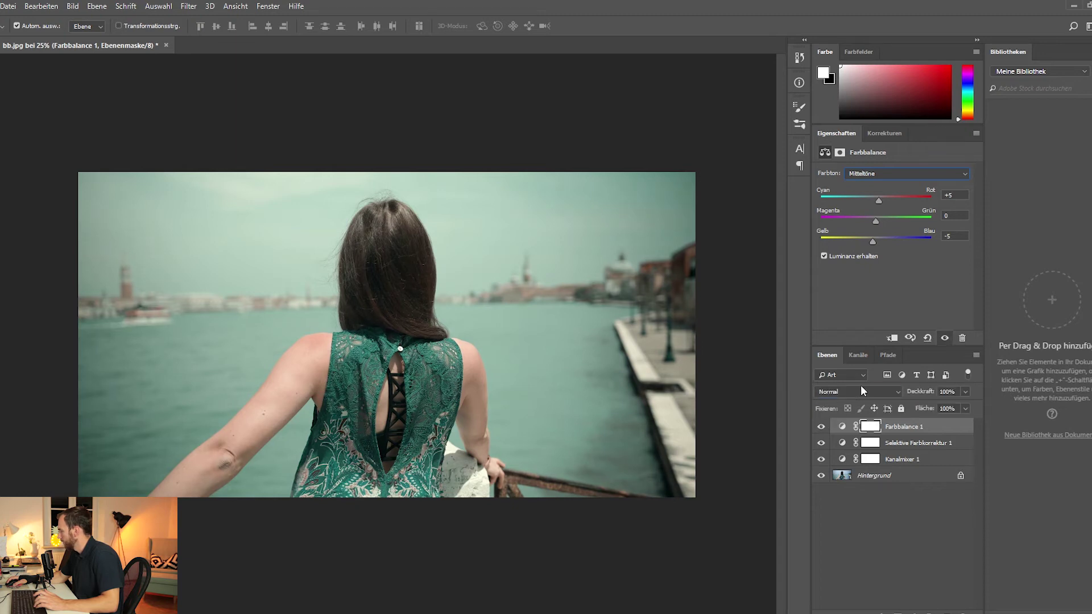
key(alt+shift+c)
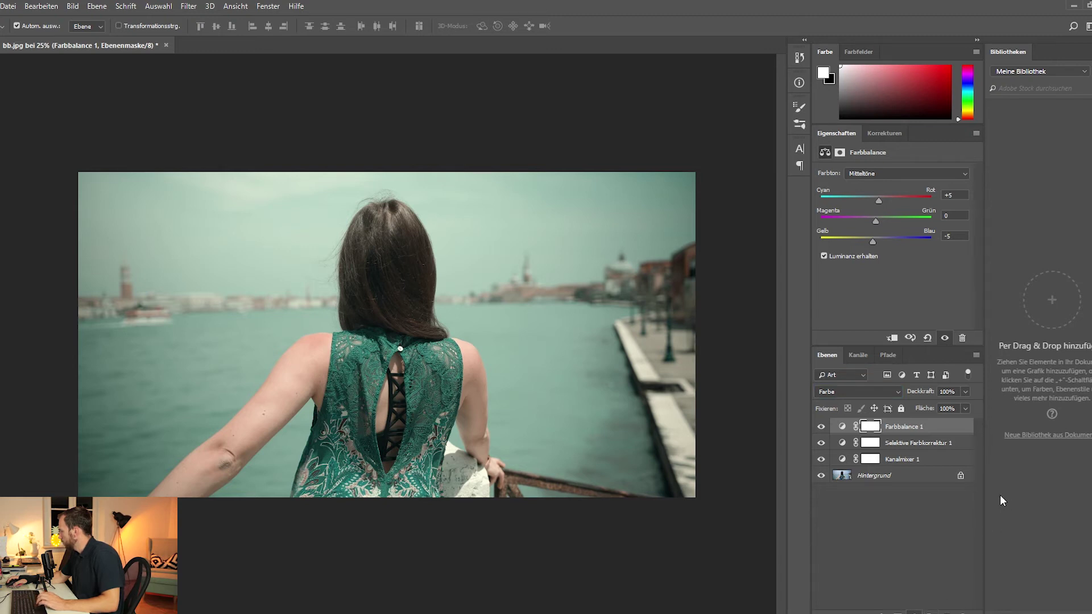
Add a Hue/Saturation layer with Rottöne Hue −2 and Saturation +23.
key(ctrl+u)
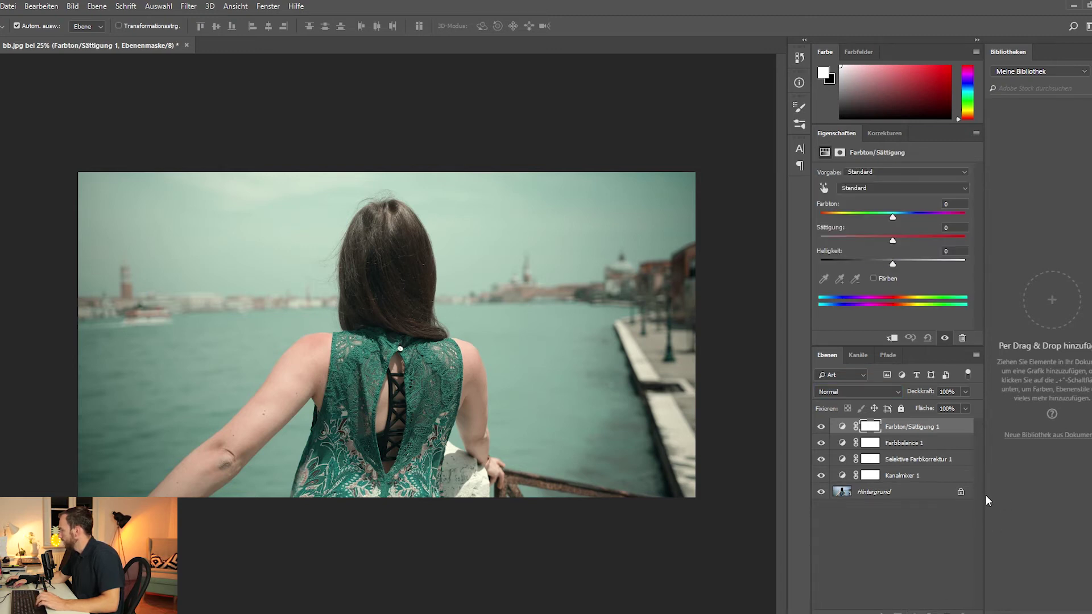
click(909, 183)
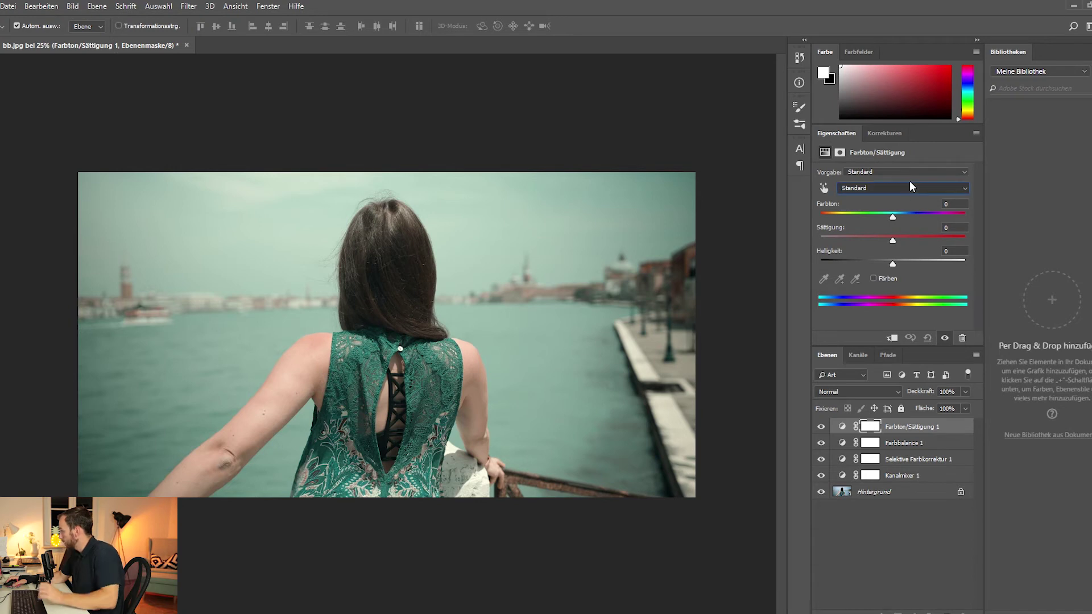
key(Down)
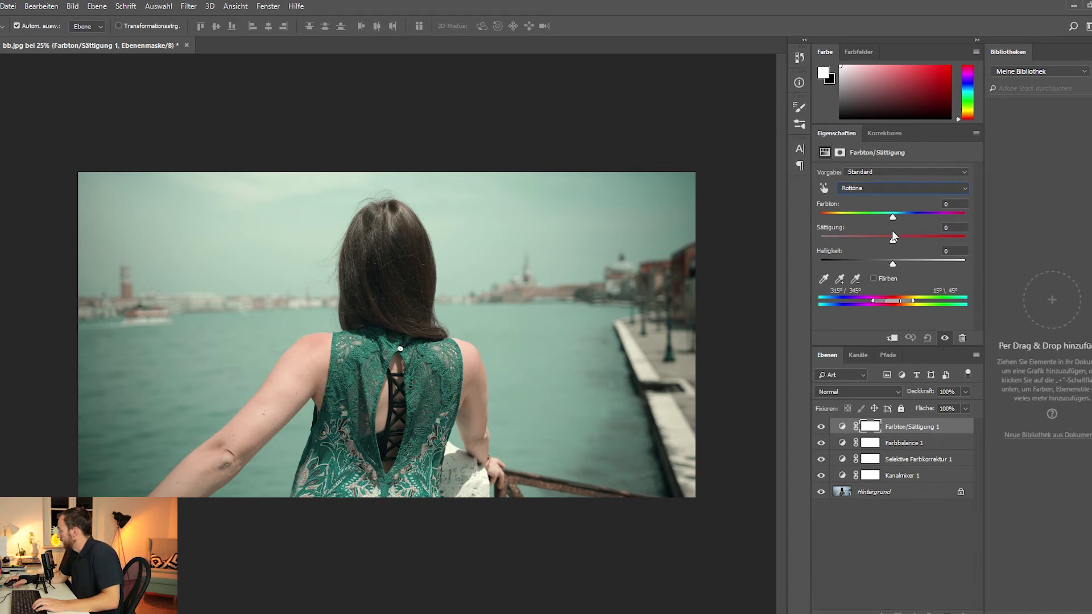
drag(888, 235, 897, 237)
drag(885, 215, 889, 218)
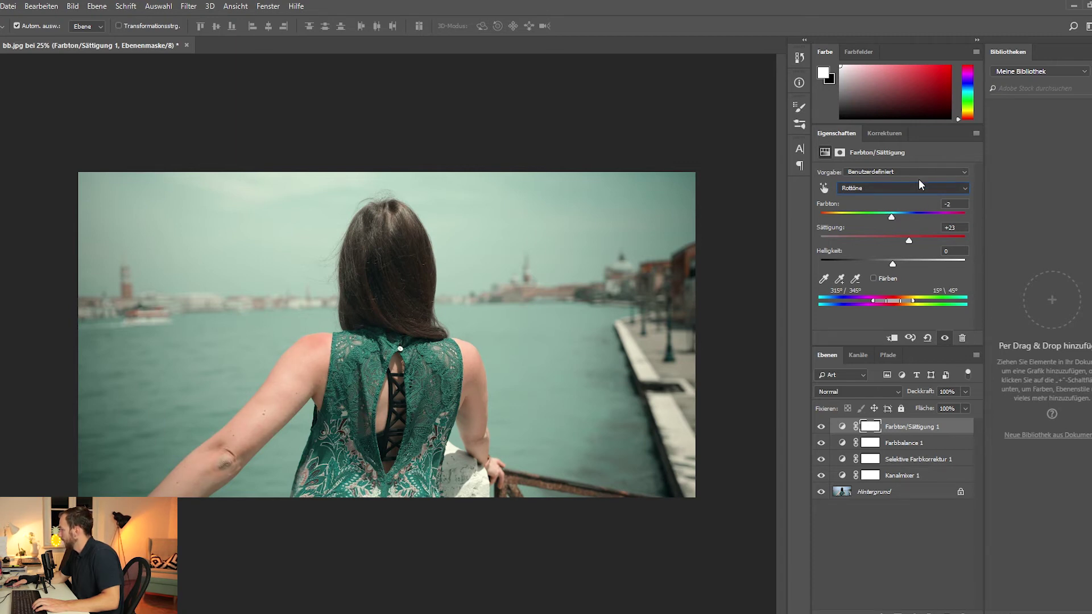
Lower Cyantöne and Grüntöne saturation to −10 and blend the layer in Sättigung mode.
key(Down)
key(Down)
key(Down)
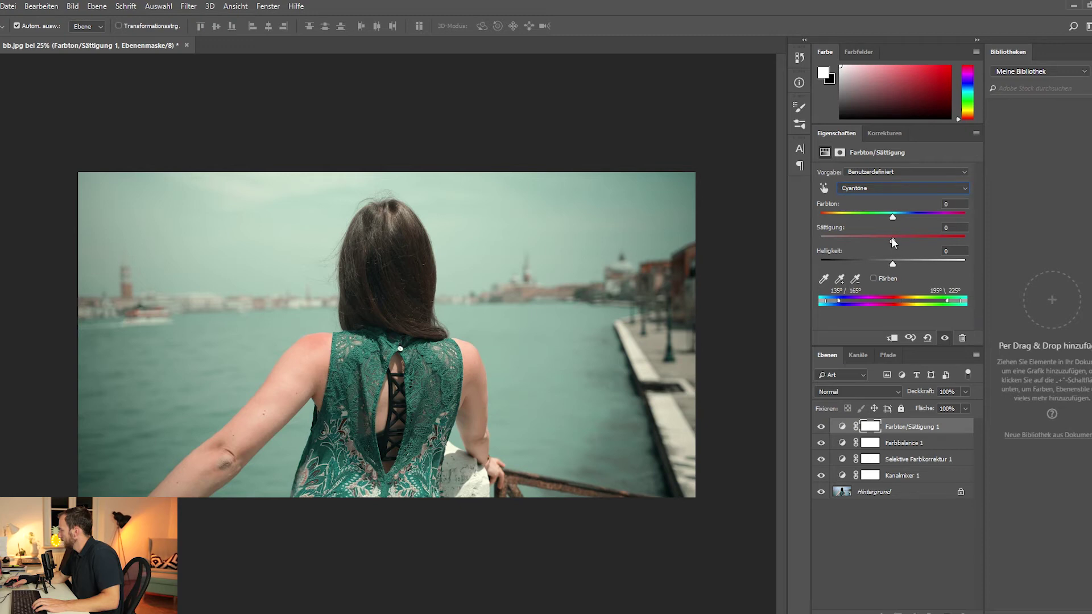
drag(891, 237, 880, 236)
key(Up)
drag(891, 238, 883, 241)
key(shift+alt+t)
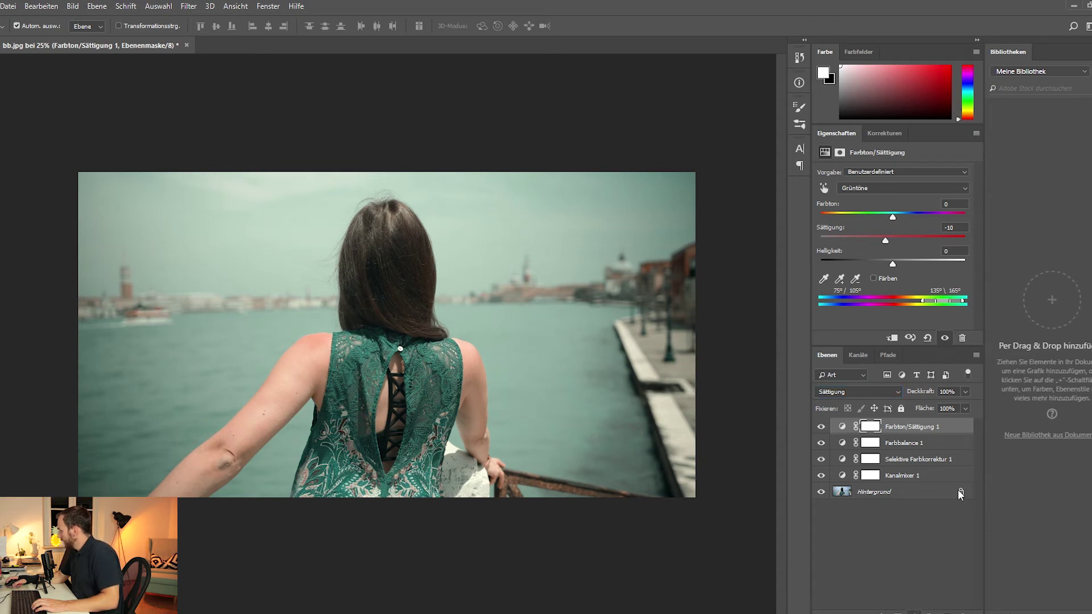
Add a Curves layer and reshape its Rot curve with three points, lifting red in the midtones.
key(ctrl+m)
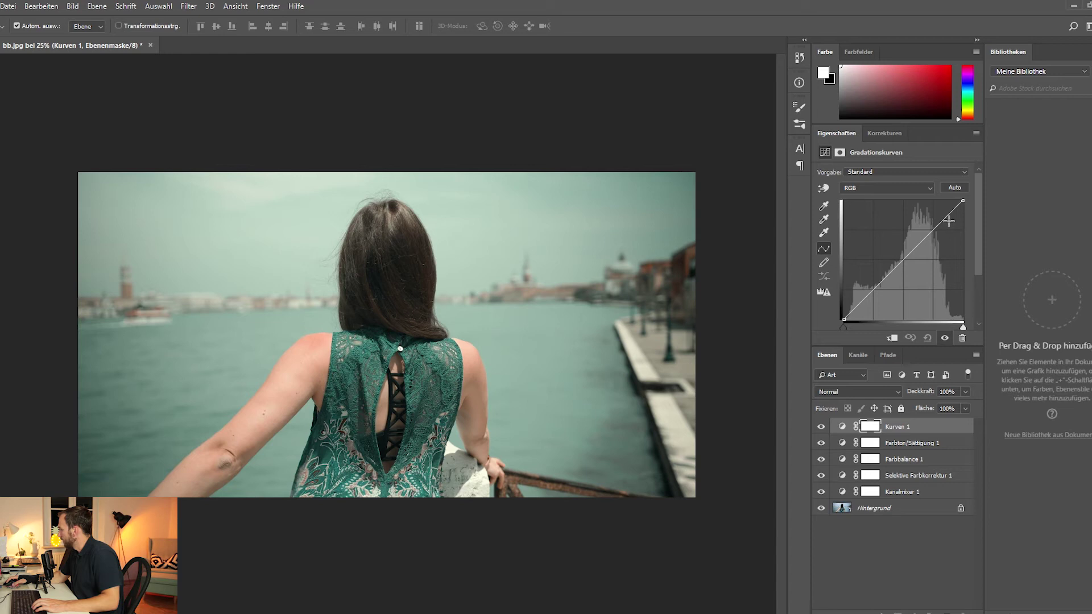
click(925, 183)
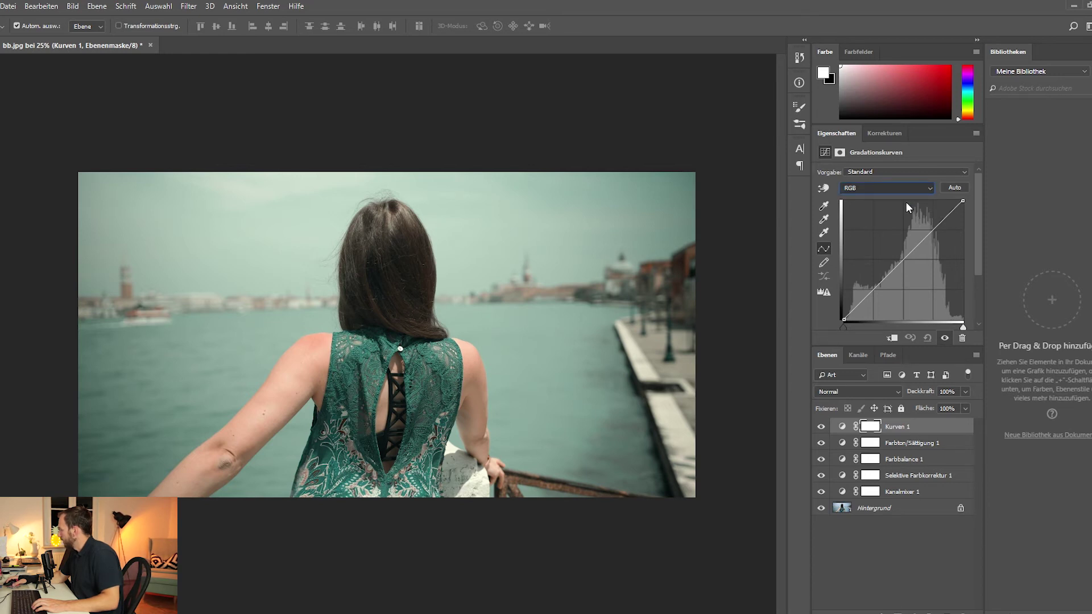
key(Down)
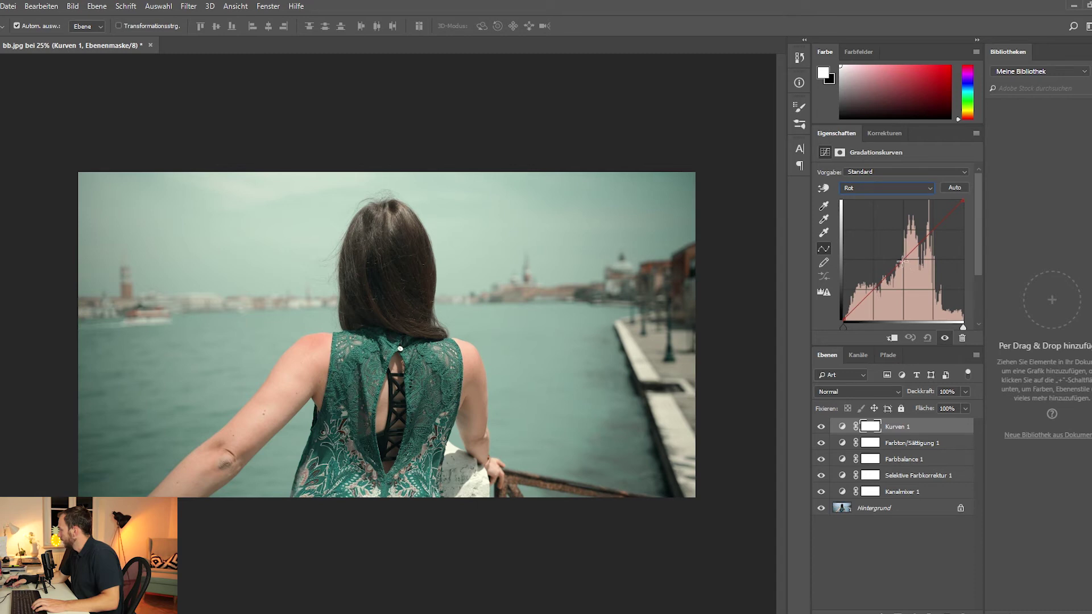
click(904, 261)
click(872, 292)
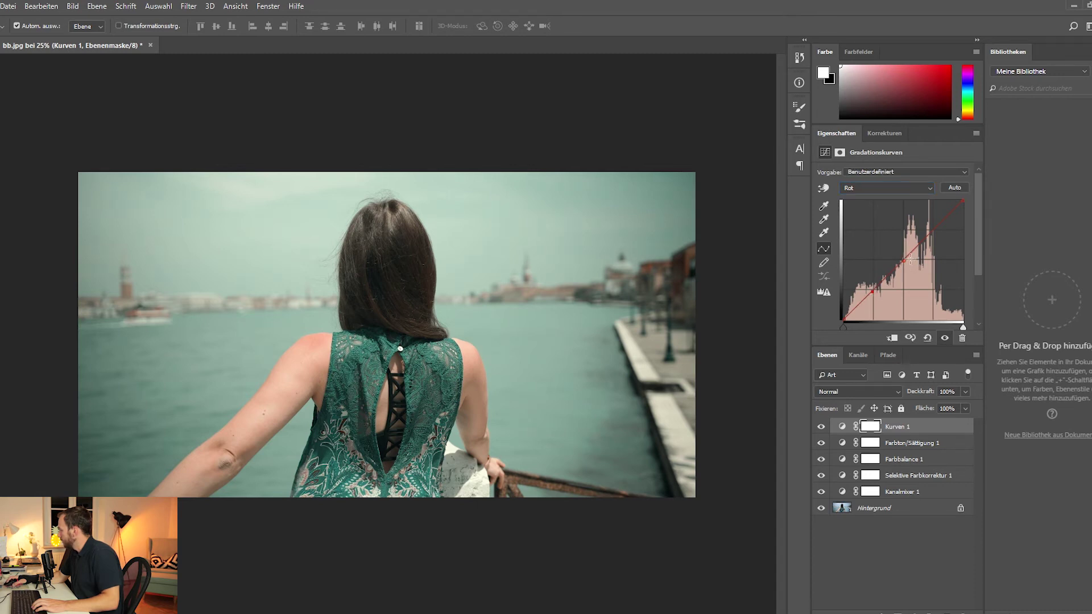
click(933, 229)
drag(904, 262, 901, 262)
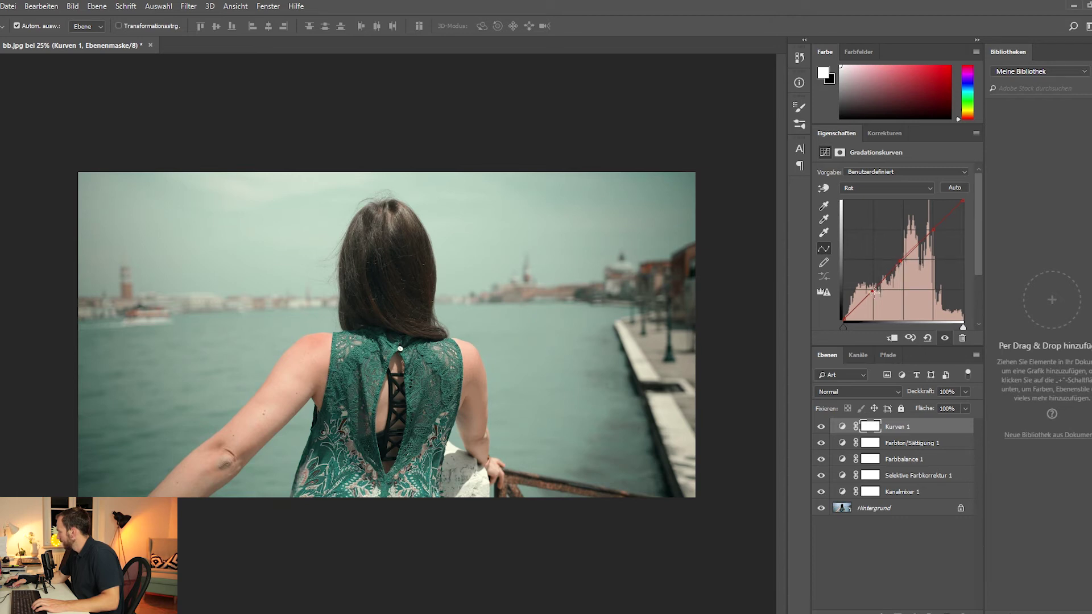
drag(873, 291, 875, 292)
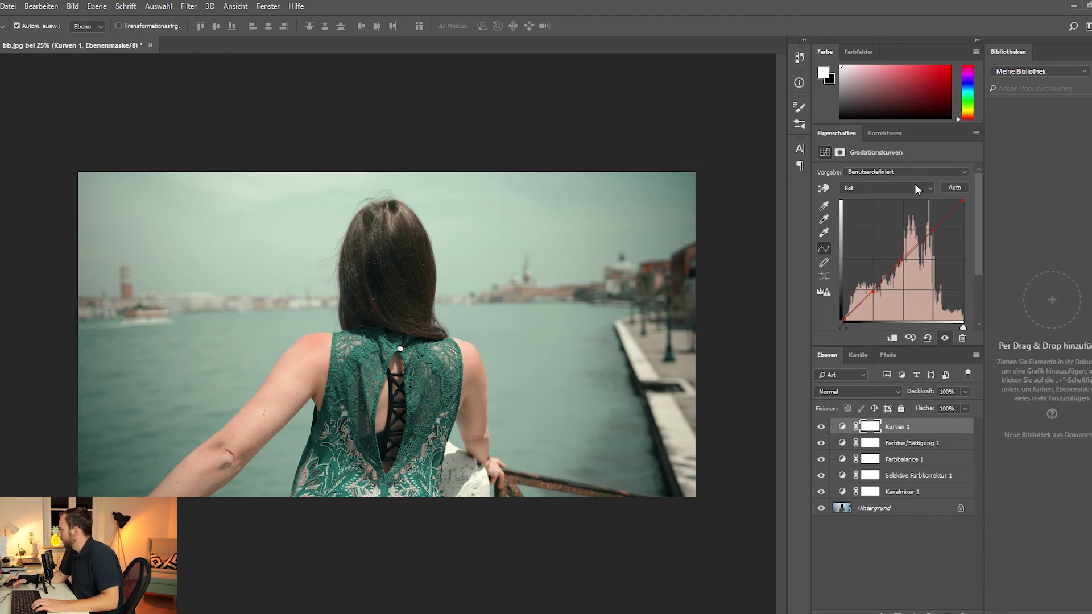
Add three points to the Grün curve and pull its shadow and midtone points slightly down.
key(alt+4)
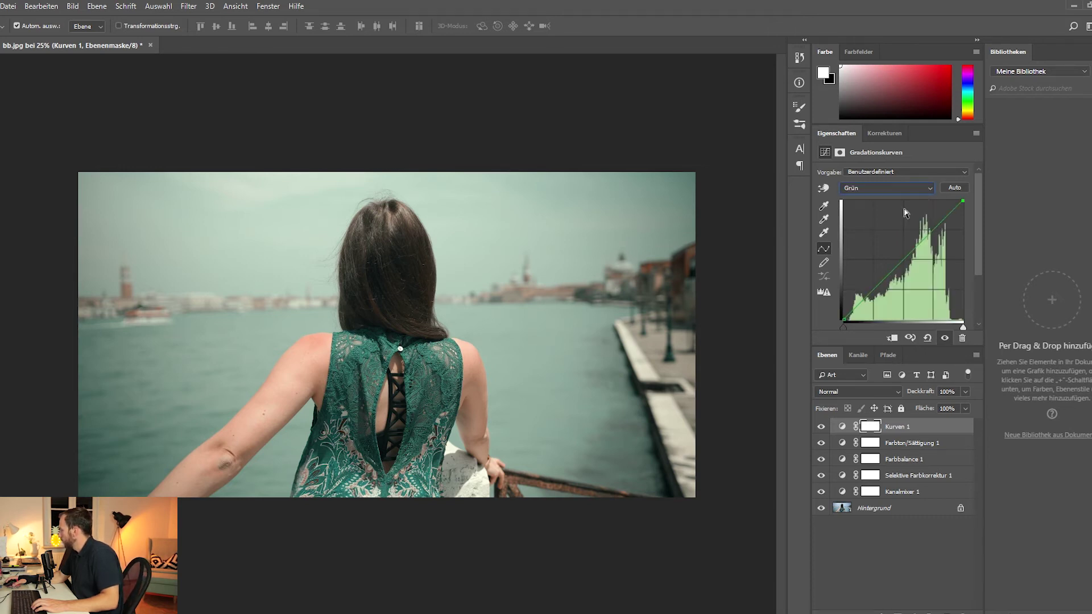
click(875, 292)
click(907, 257)
click(940, 222)
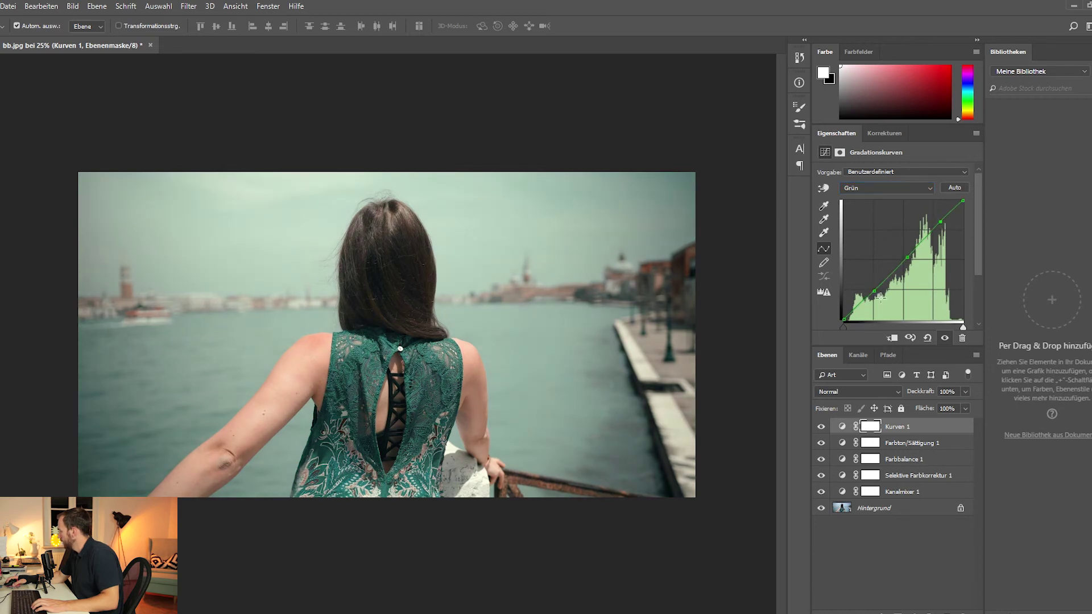
drag(874, 291, 866, 295)
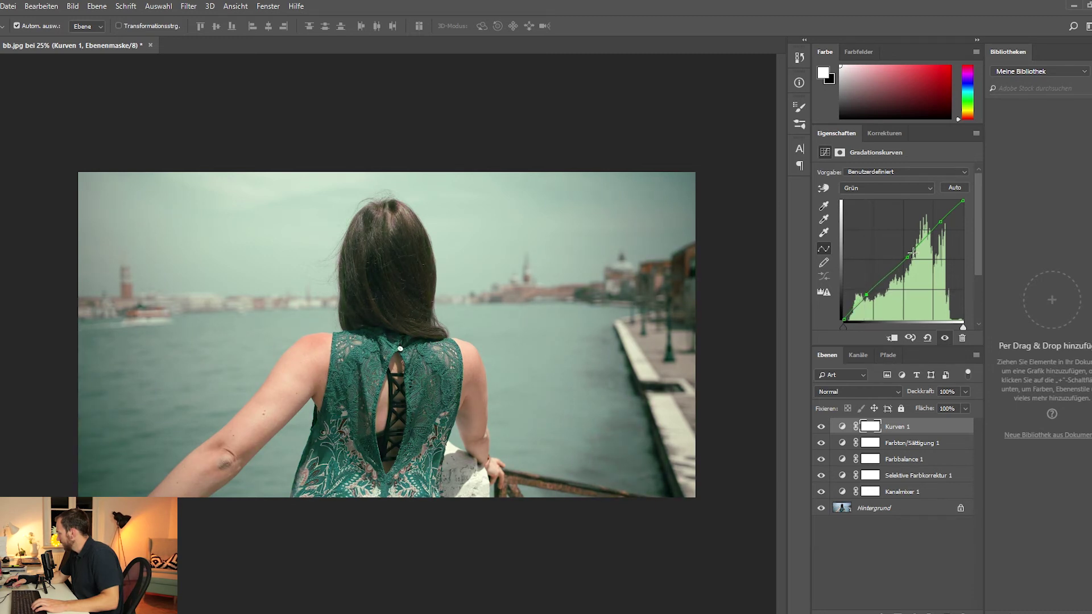
drag(907, 258, 907, 260)
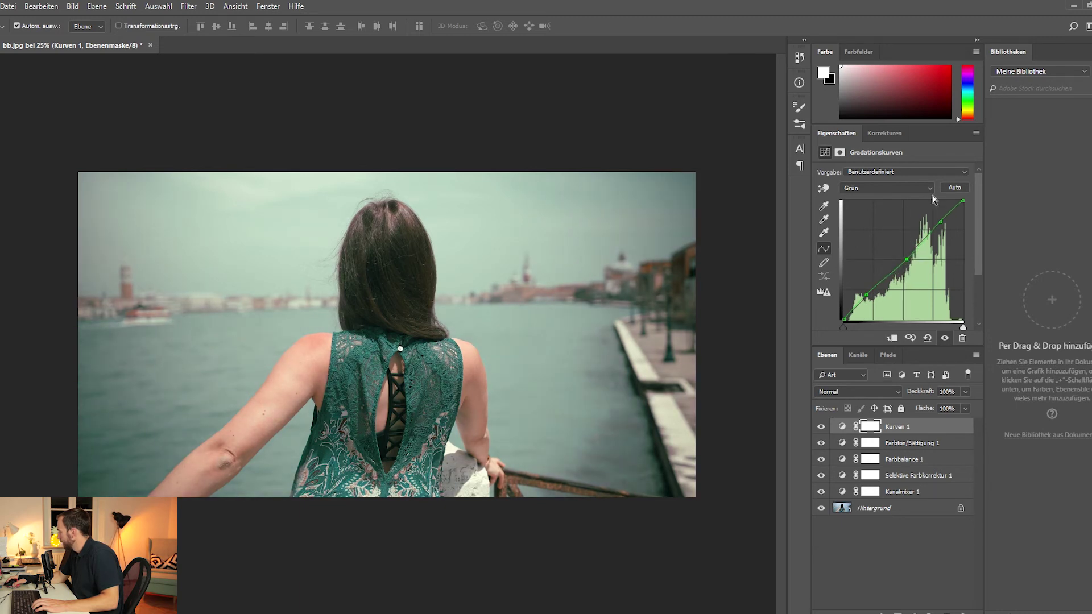
Add three points to the Blau curve, nudge its shadow and midtone points, and set Kurven 1 to Farbe.
key(alt+5)
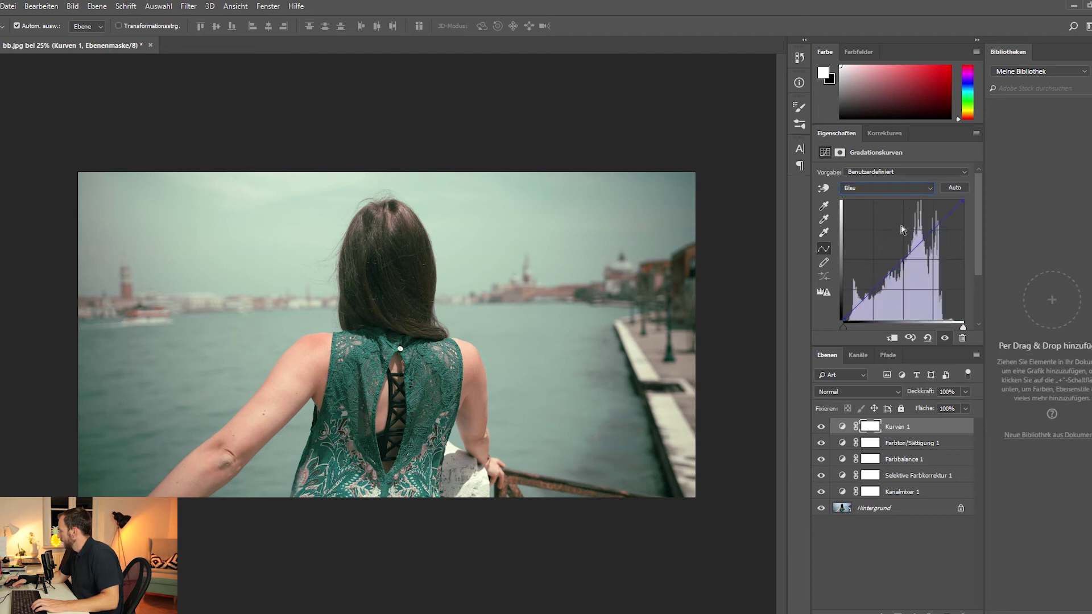
click(872, 293)
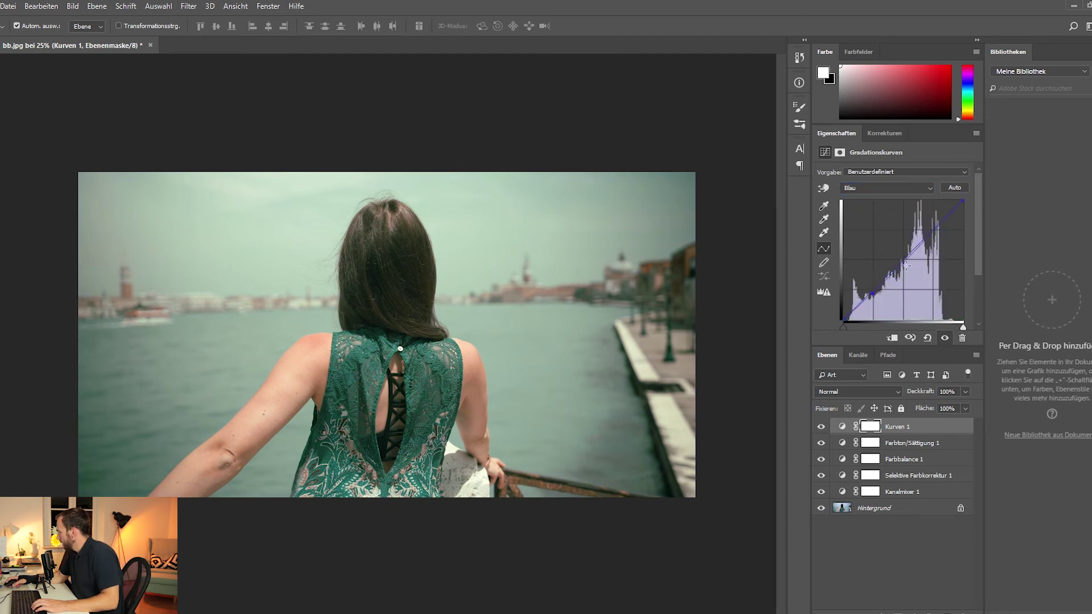
click(905, 260)
click(931, 230)
drag(871, 294, 869, 293)
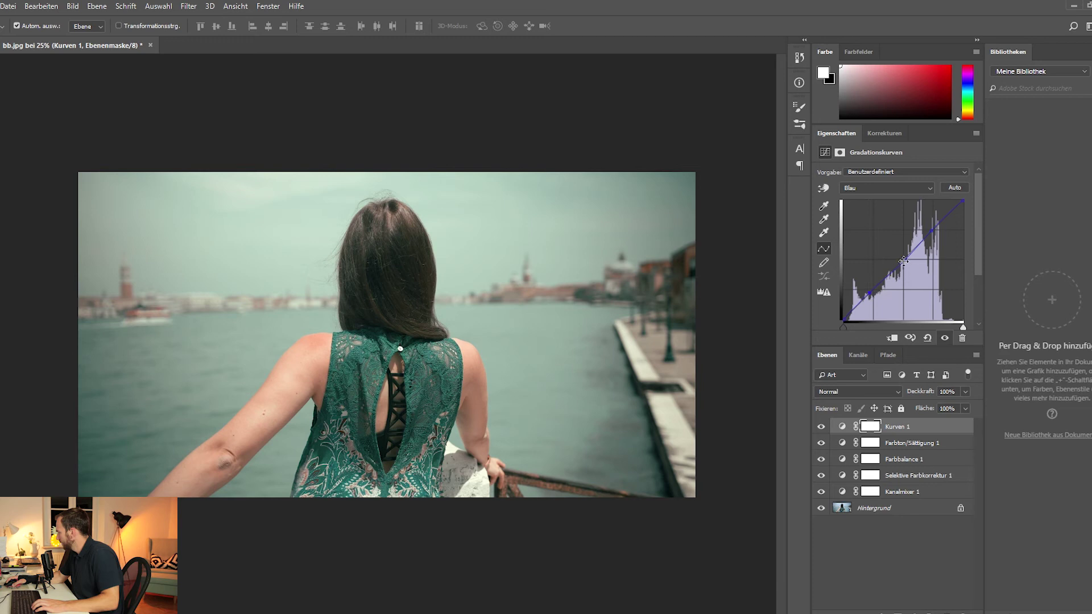
drag(904, 260, 905, 262)
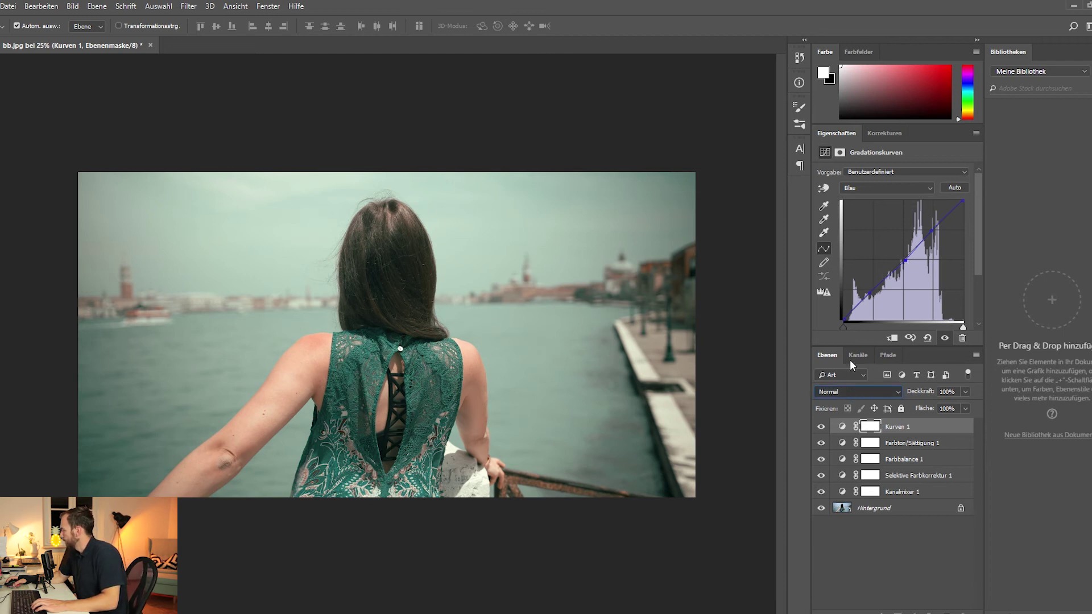
key(shift+alt+c)
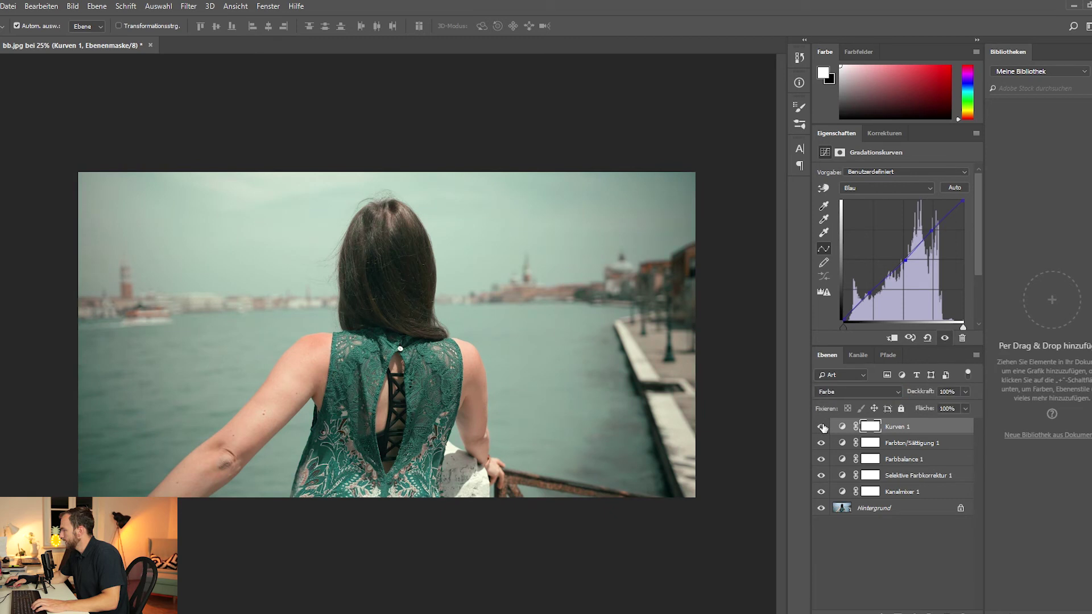
Select the grading layers over Hintergrund, then scrub the outro 4 sequence in Premiere Pro.
click(852, 505)
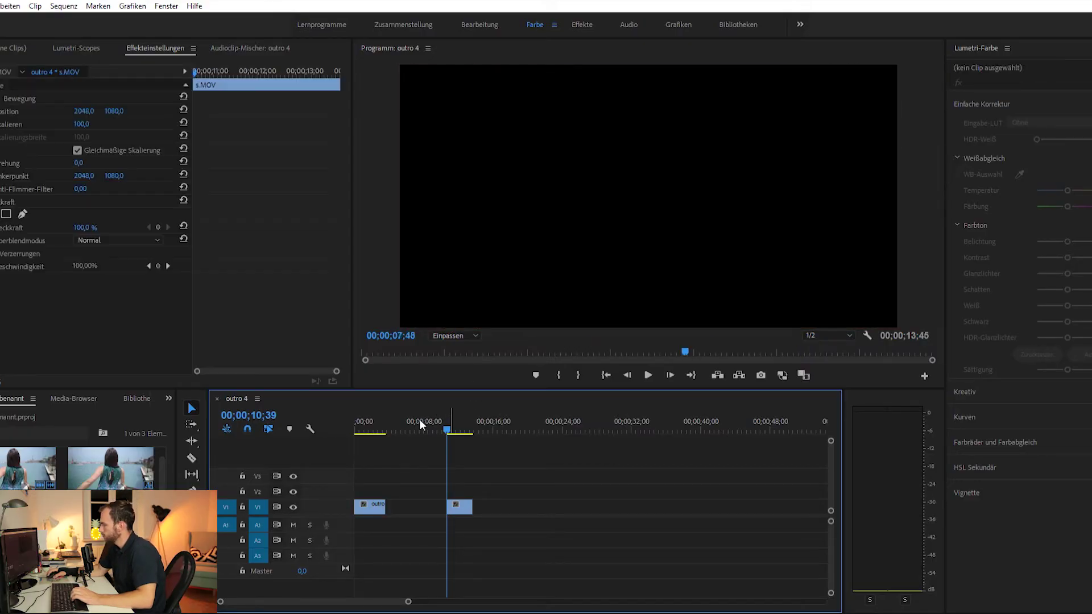
mouse_move(419, 424)
mouse_down()
mouse_move(357, 421)
mouse_move(462, 413)
mouse_move(428, 417)
mouse_up()
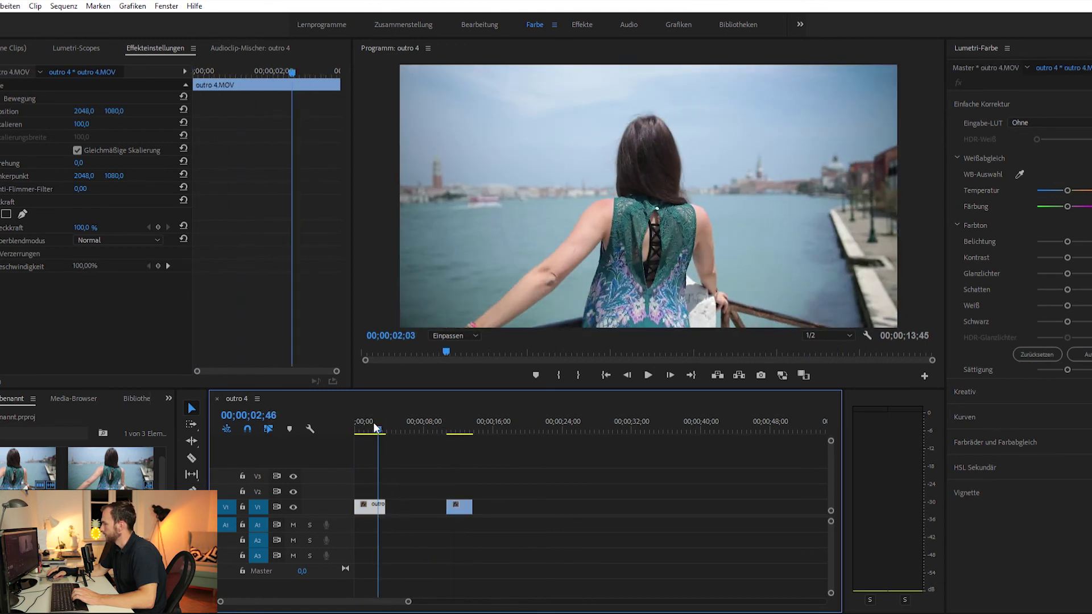
Apply the OT Tutorial Lut look from Lumetri Creative to outro 4.MOV and review the clip.
drag(375, 428, 370, 429)
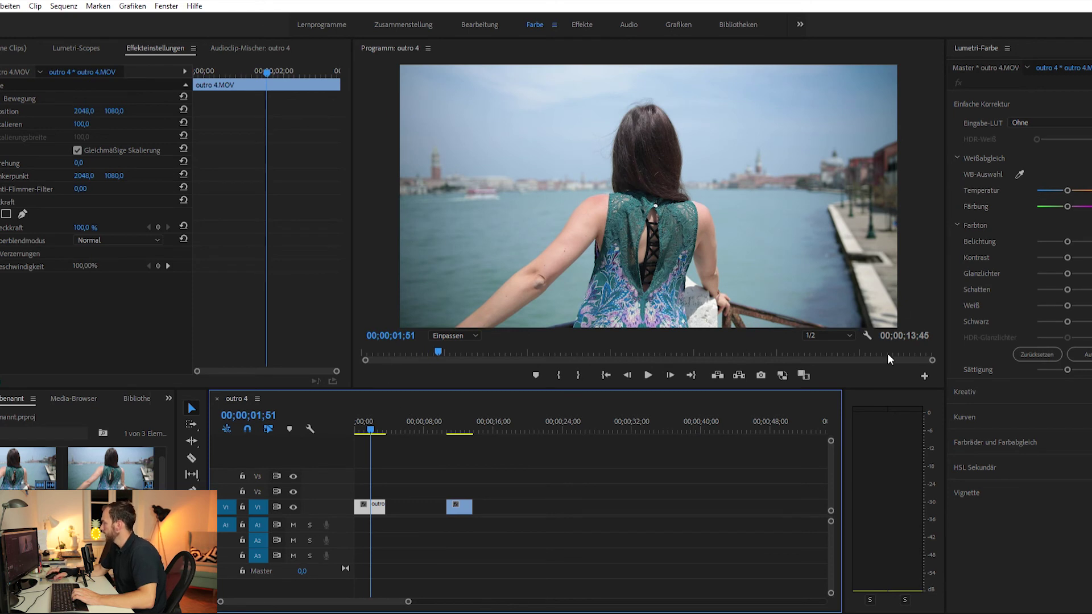
click(981, 387)
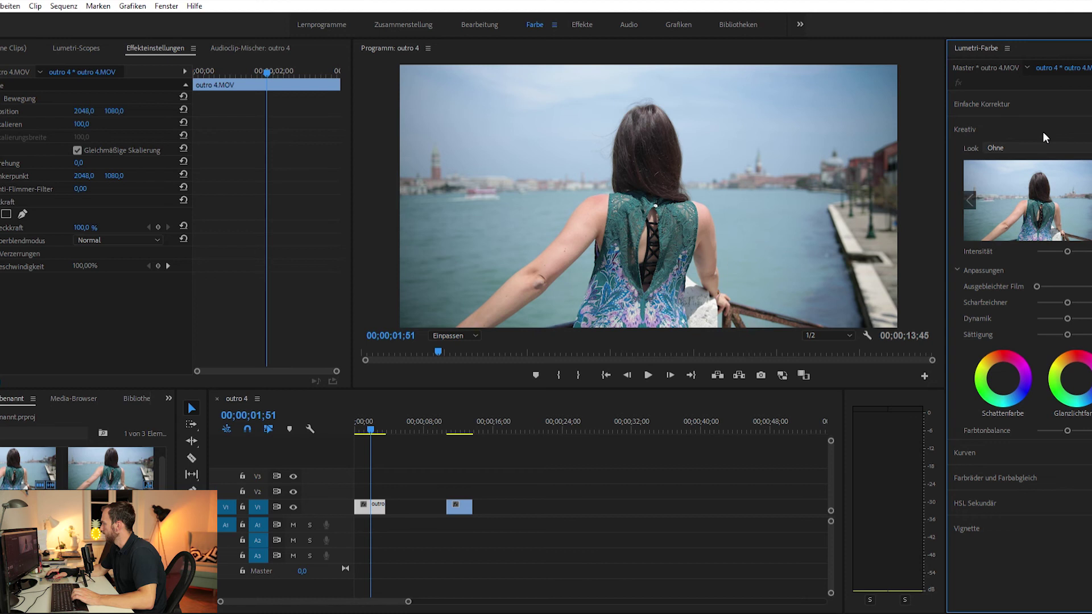
click(971, 182)
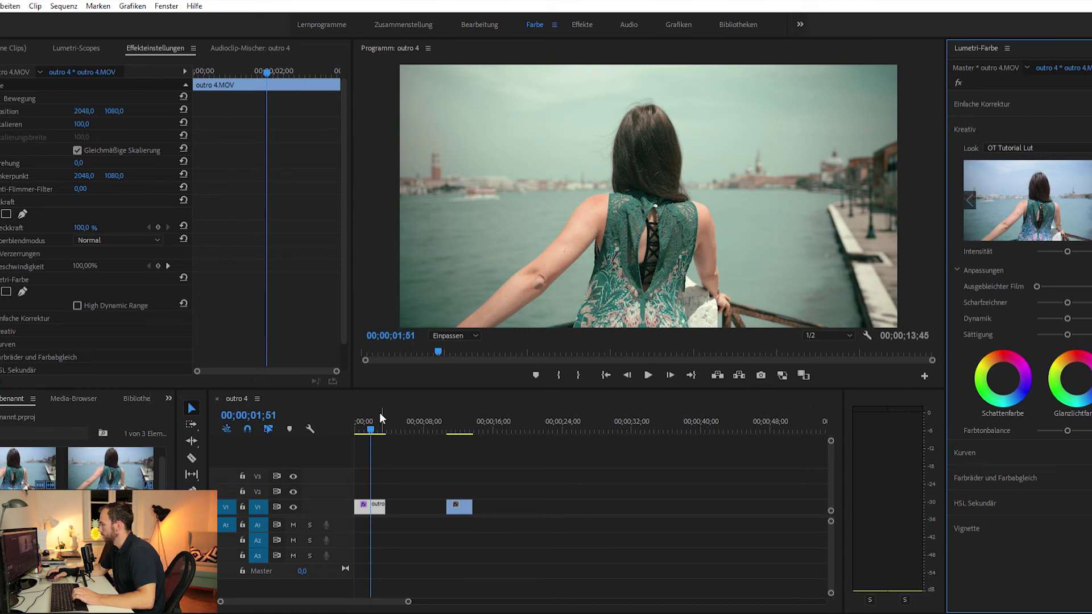
mouse_move(367, 420)
mouse_down()
mouse_move(353, 423)
mouse_move(372, 433)
mouse_move(355, 433)
mouse_move(372, 435)
mouse_up()
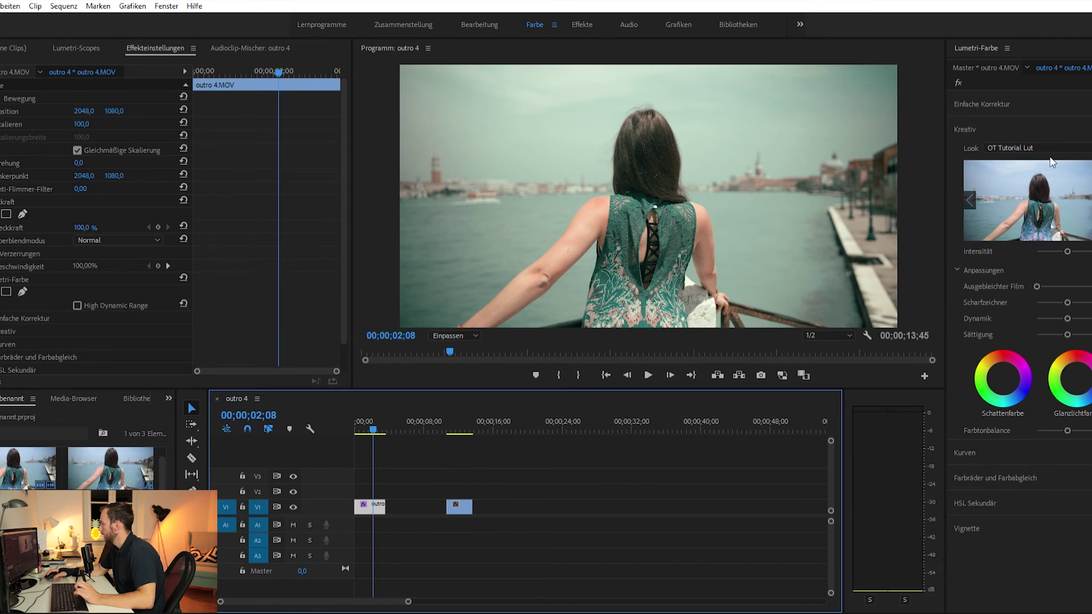
Add three RGB curve points on outro 4.MOV, raise the black point for faded shadows, then go to s.MOV.
click(995, 446)
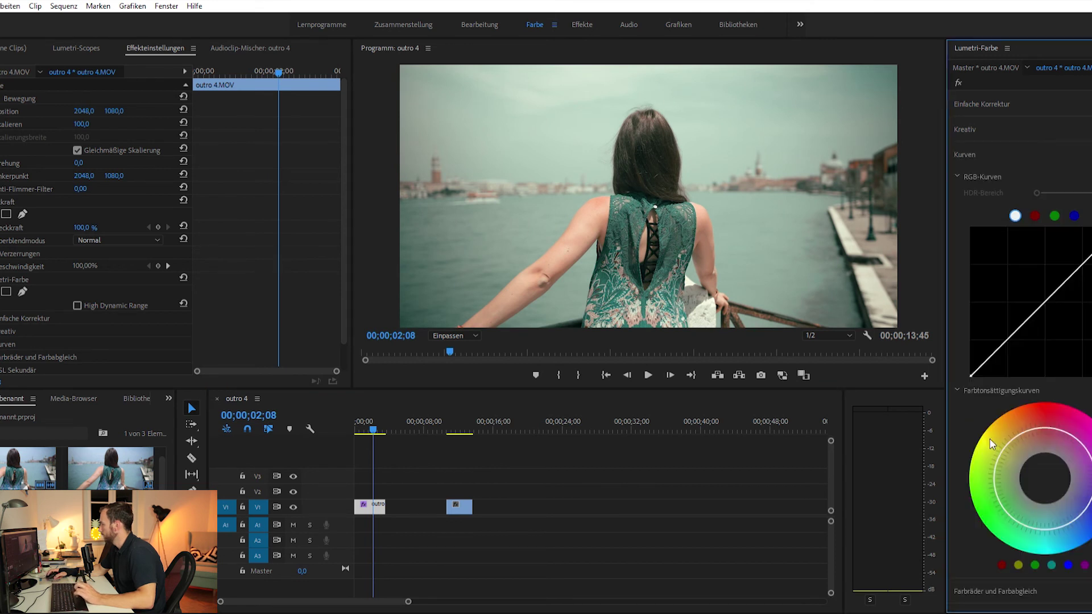
click(1007, 332)
click(1041, 303)
click(1083, 259)
drag(971, 369, 964, 350)
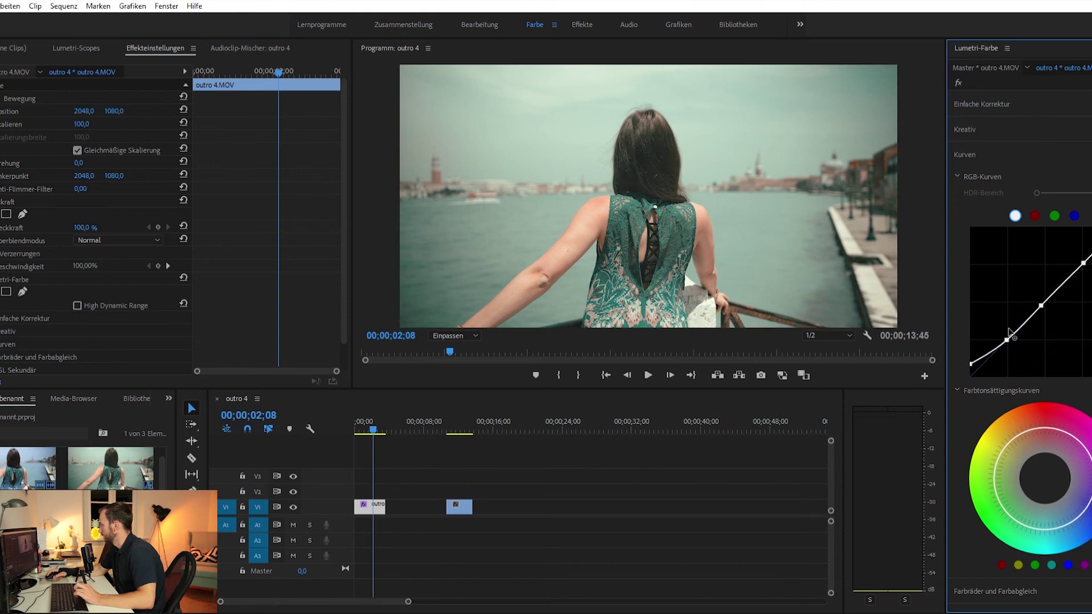
drag(1008, 332, 1010, 335)
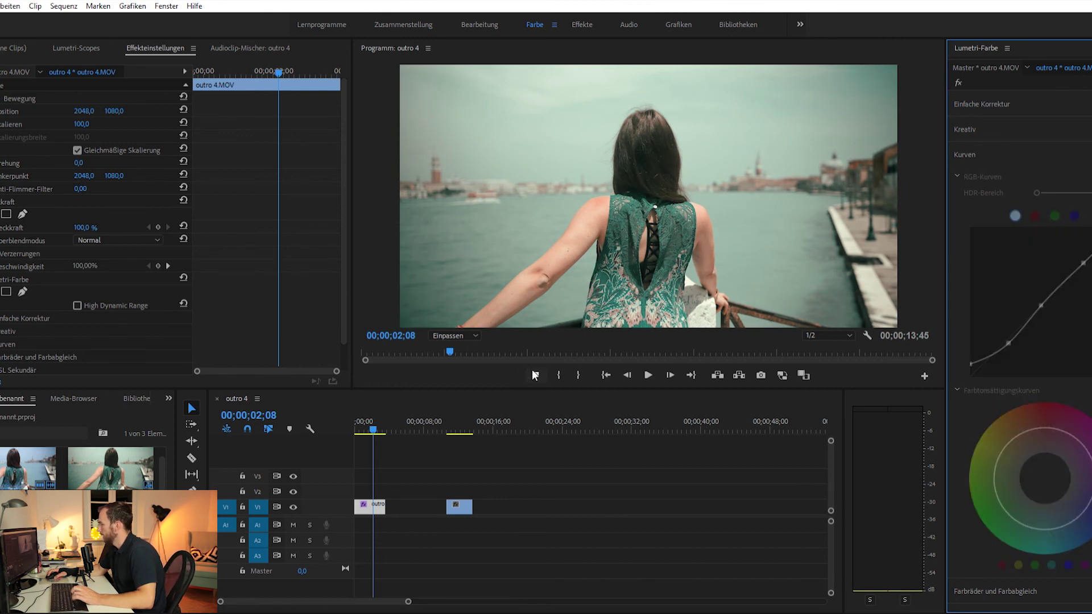
click(462, 419)
drag(462, 418, 452, 421)
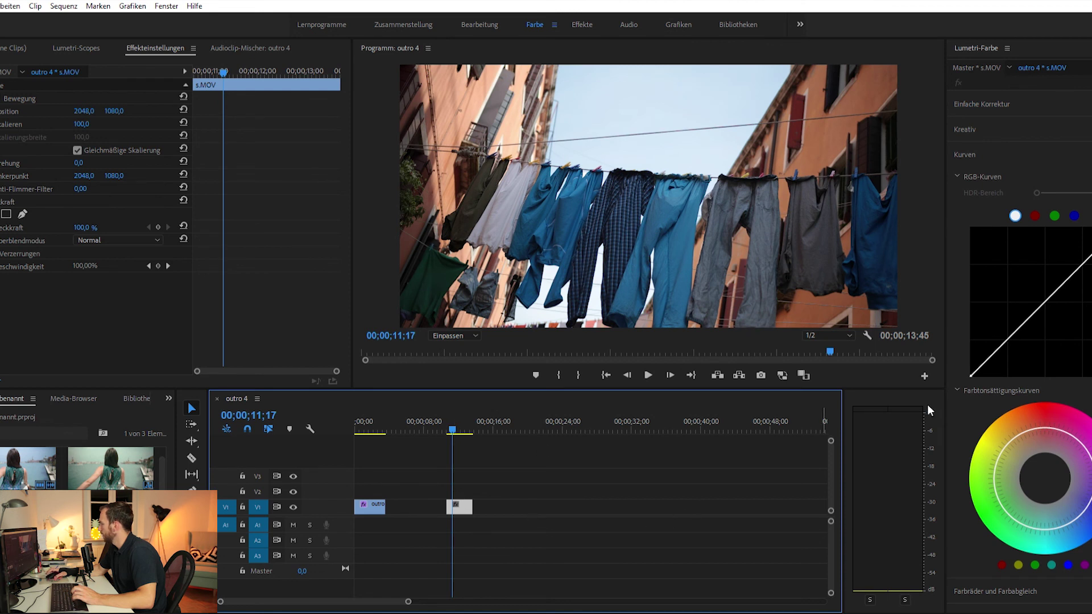
Apply the OT Tutorial Lut Creative look to s.MOV, check nearby frames, and adjust its Intensity.
click(1020, 126)
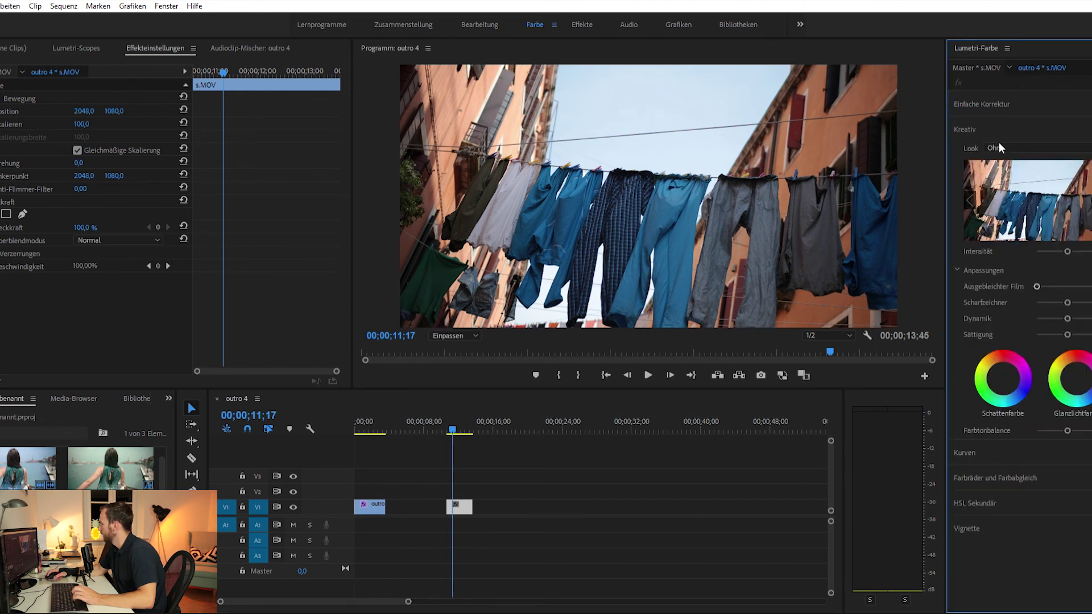
click(964, 181)
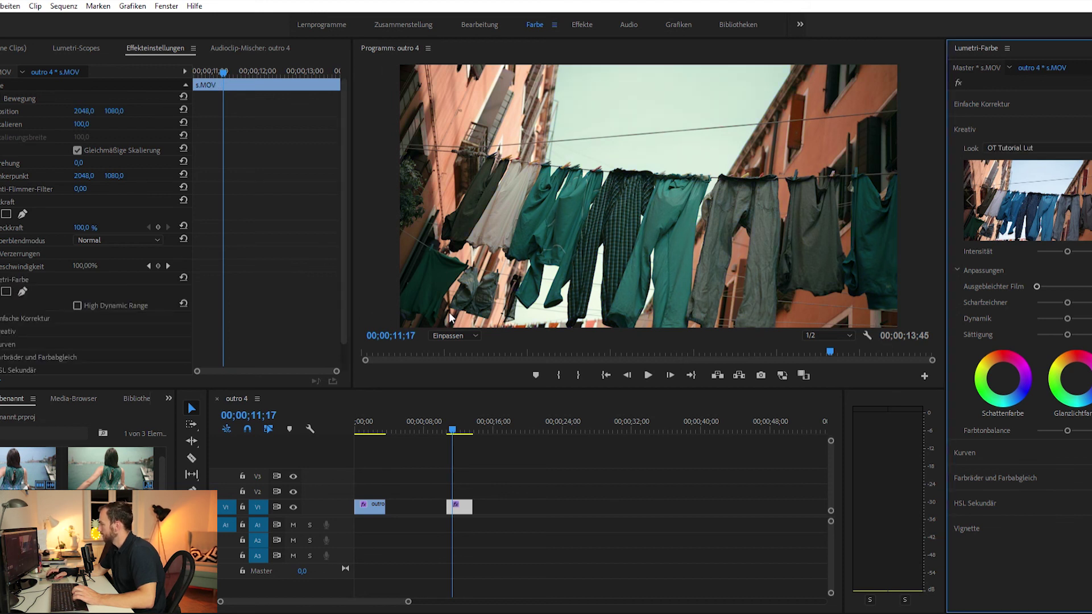
click(455, 424)
drag(455, 423, 460, 422)
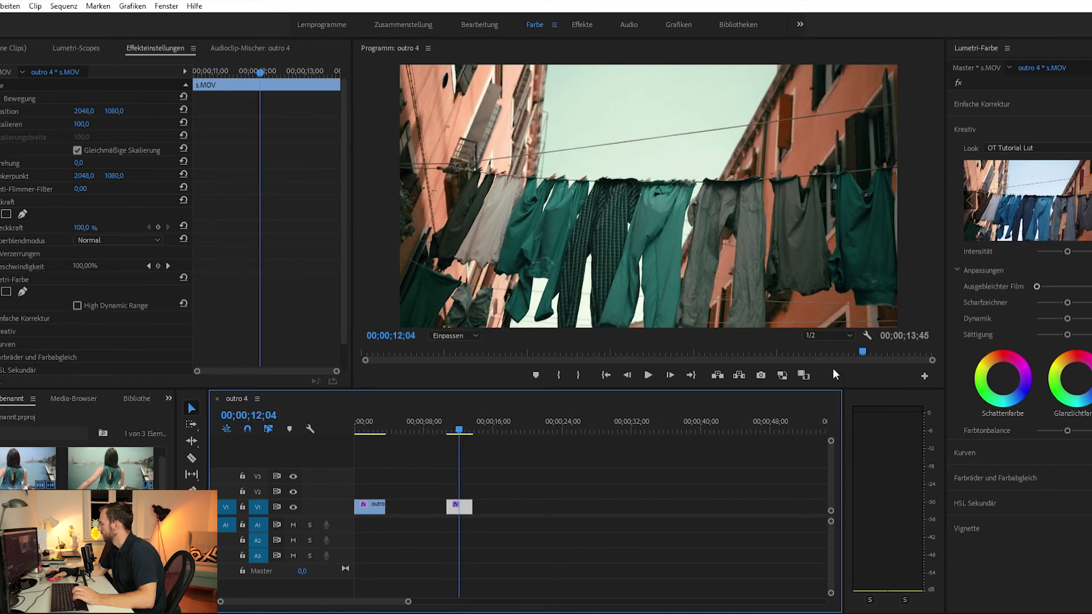
click(1065, 242)
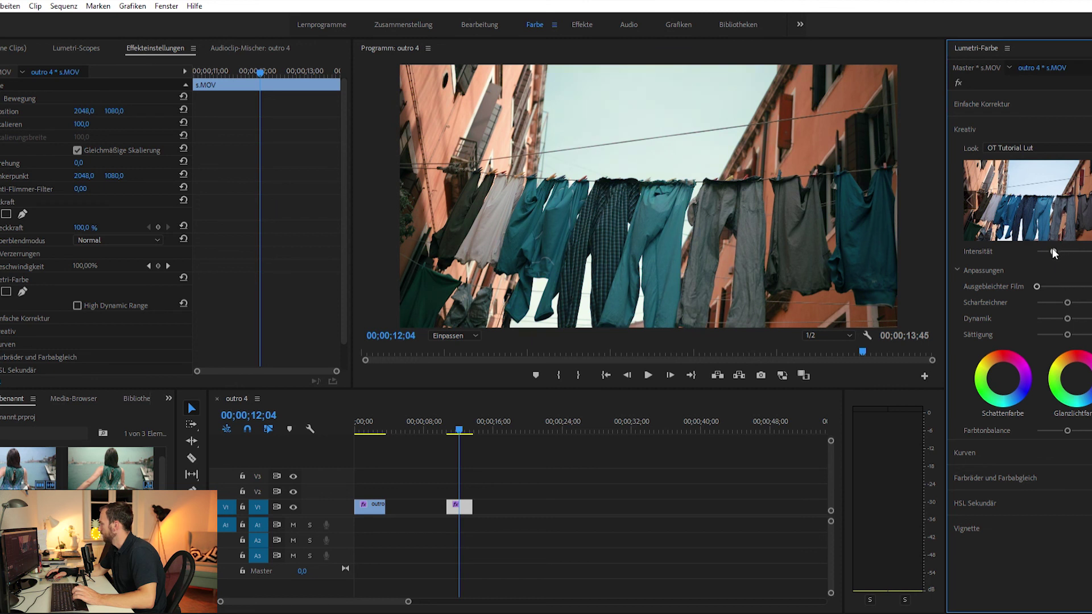
drag(1056, 247, 1063, 245)
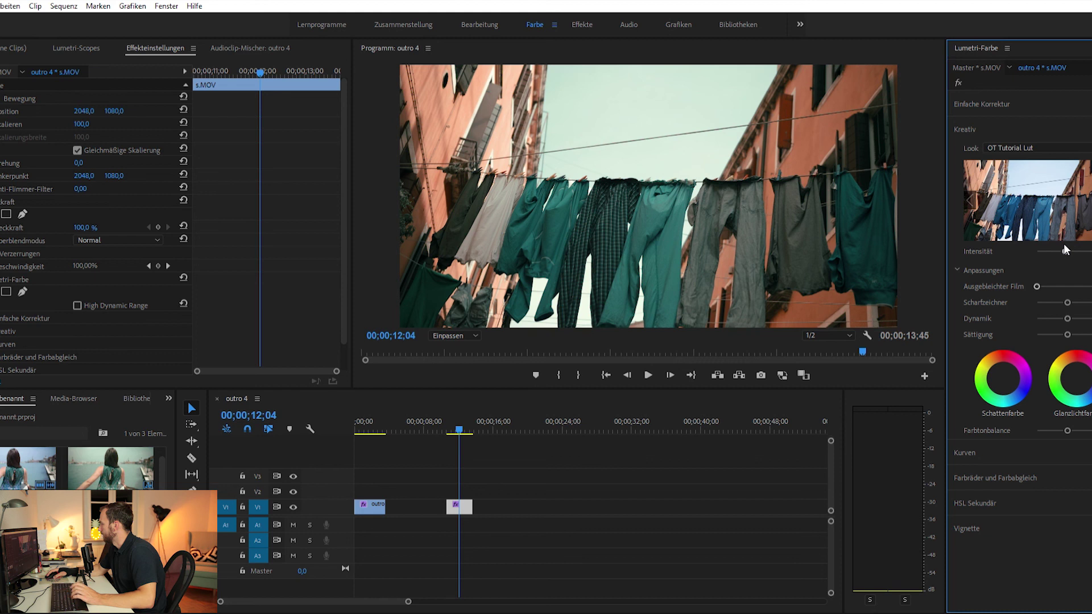